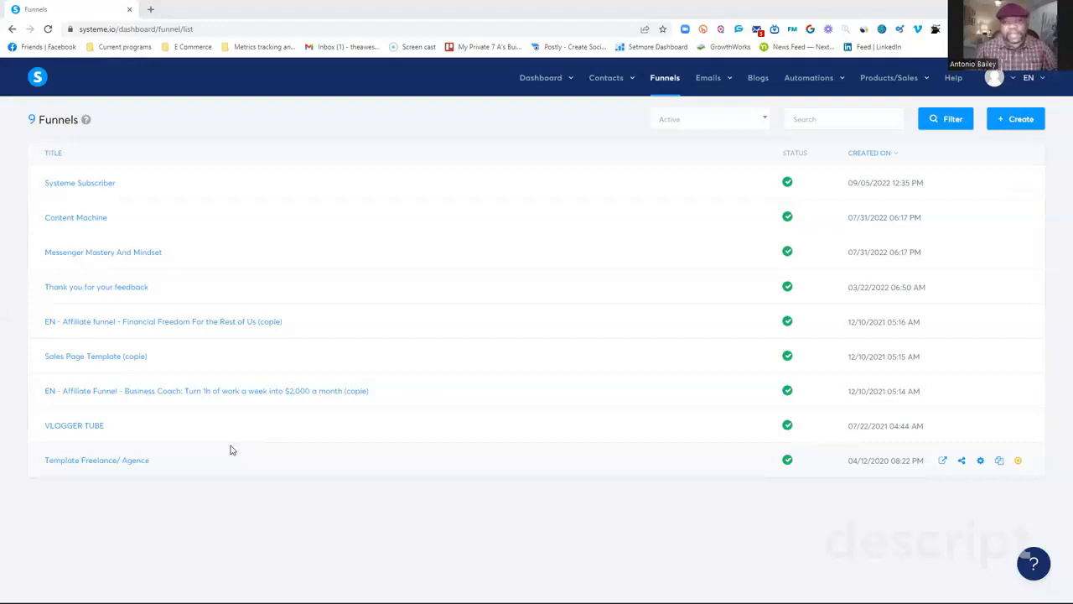
Open the squeeze page of the "Thank you for your feedback" funnel in the page editor.
{"action": "left_click", "coordinate": [126, 288]}
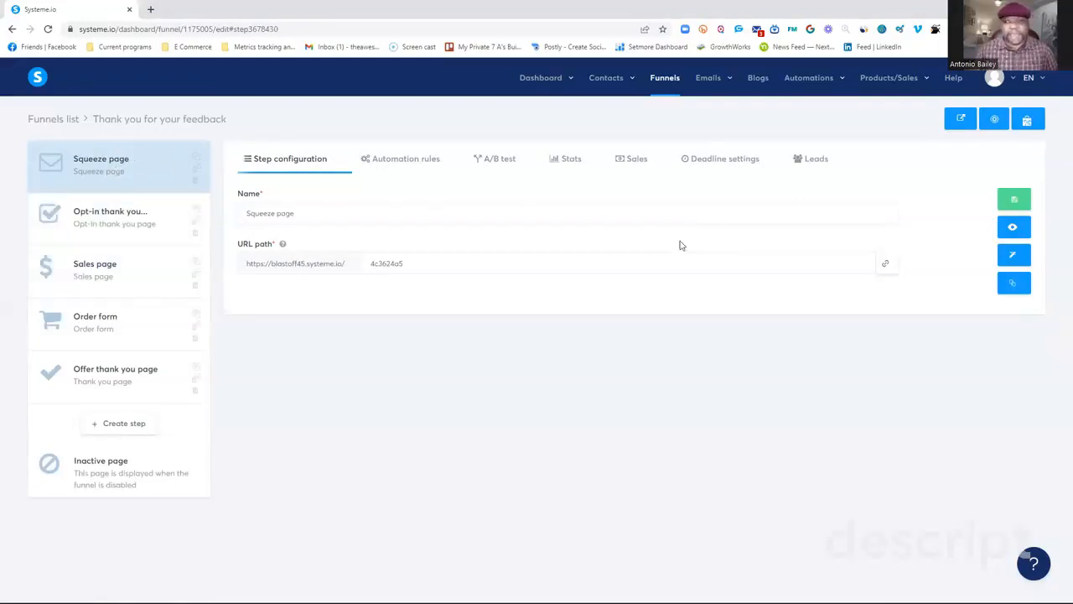
{"action": "left_click", "coordinate": [1013, 255]}
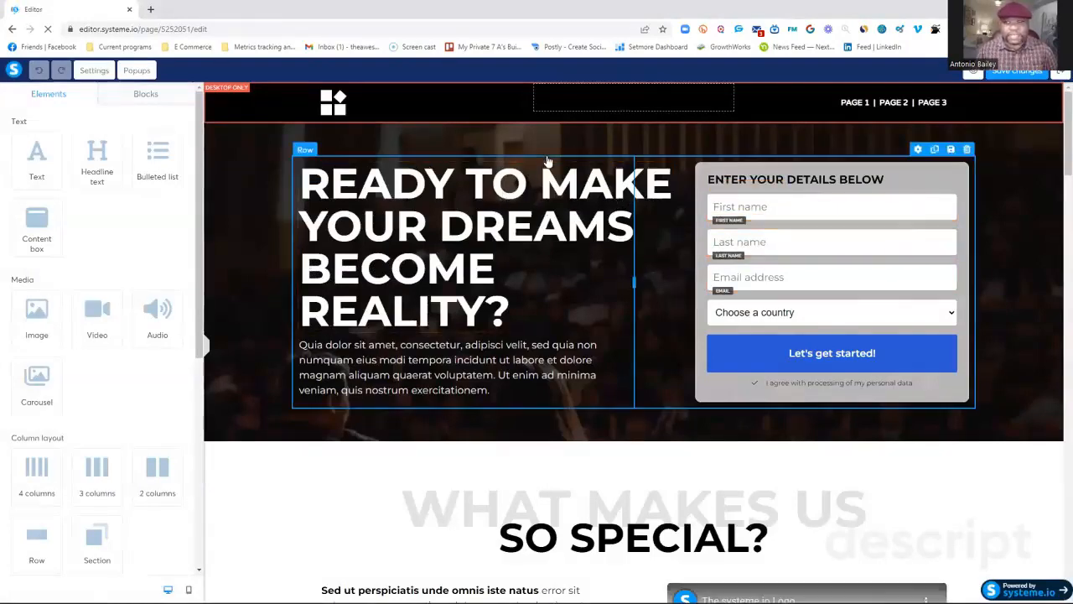
Replace the logo image in the page header with newpost.png uploaded from the Pictures folder.
{"action": "left_click", "coordinate": [375, 106]}
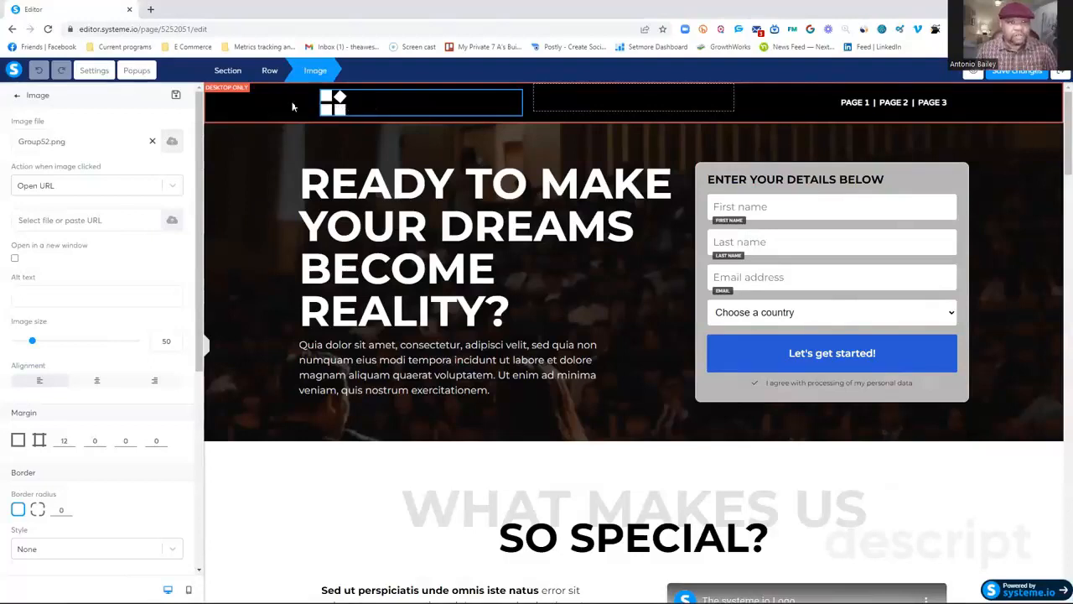
{"action": "left_click", "coordinate": [172, 144]}
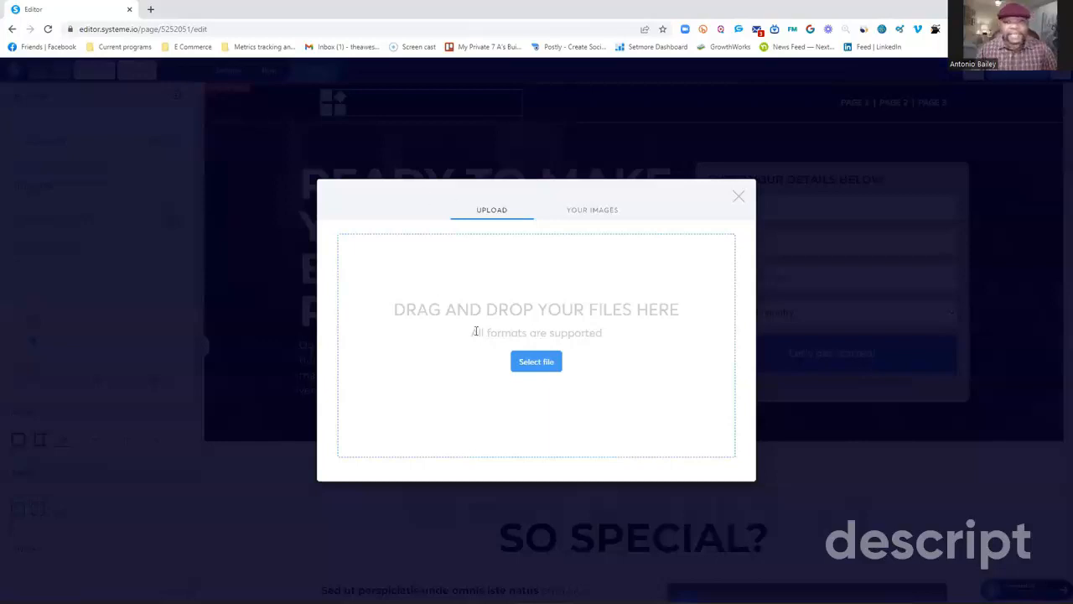
{"action": "left_click", "coordinate": [542, 367]}
{"action": "scroll", "coordinate": [616, 246], "scroll_direction": "down", "scroll_amount": 5}
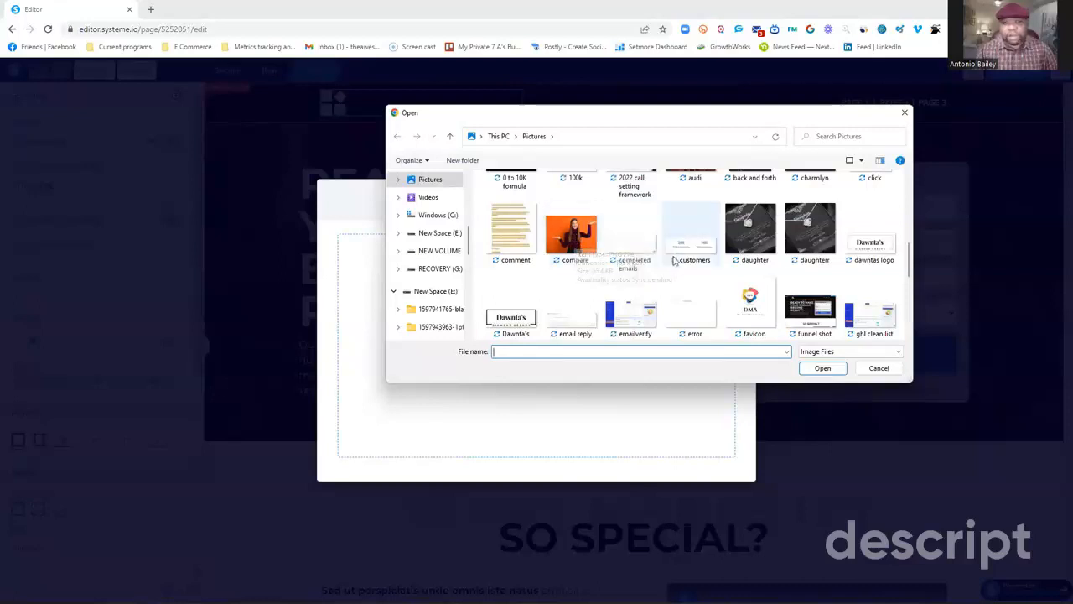
{"action": "scroll", "coordinate": [754, 259], "scroll_direction": "down", "scroll_amount": 3}
{"action": "scroll", "coordinate": [782, 269], "scroll_direction": "down", "scroll_amount": 3}
{"action": "scroll", "coordinate": [782, 268], "scroll_direction": "up", "scroll_amount": 3}
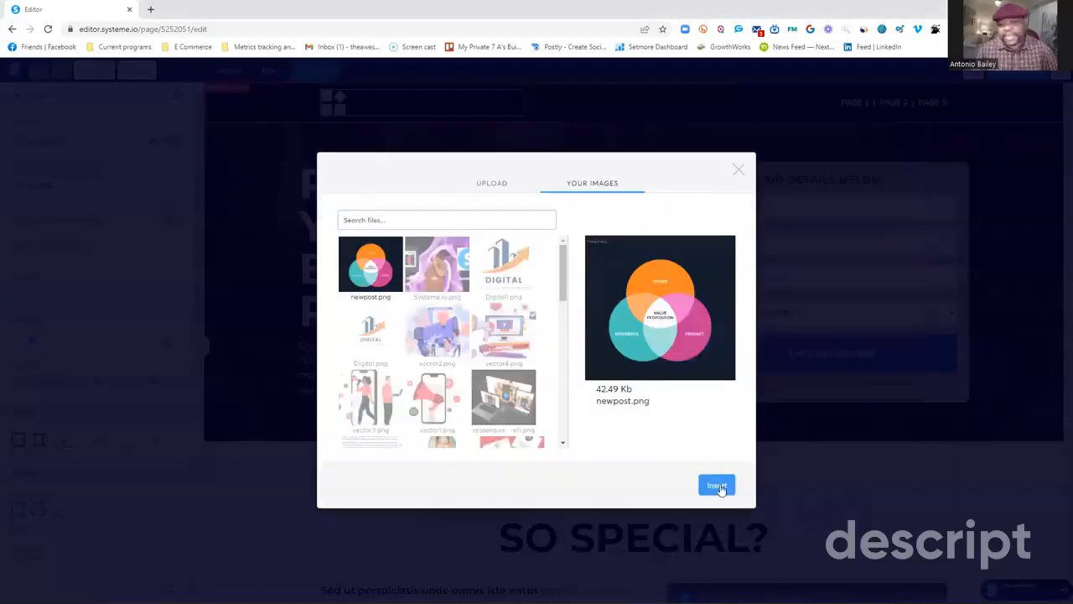
{"action": "left_click", "coordinate": [716, 486]}
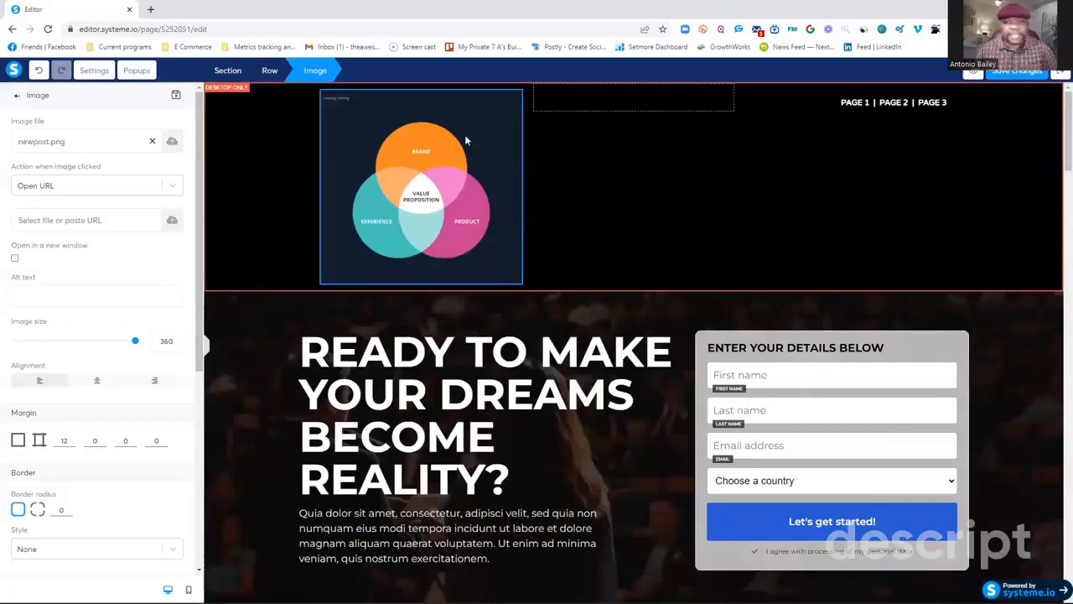
Set the image size of the header logo to 100.
{"action": "double_click", "coordinate": [163, 340]}
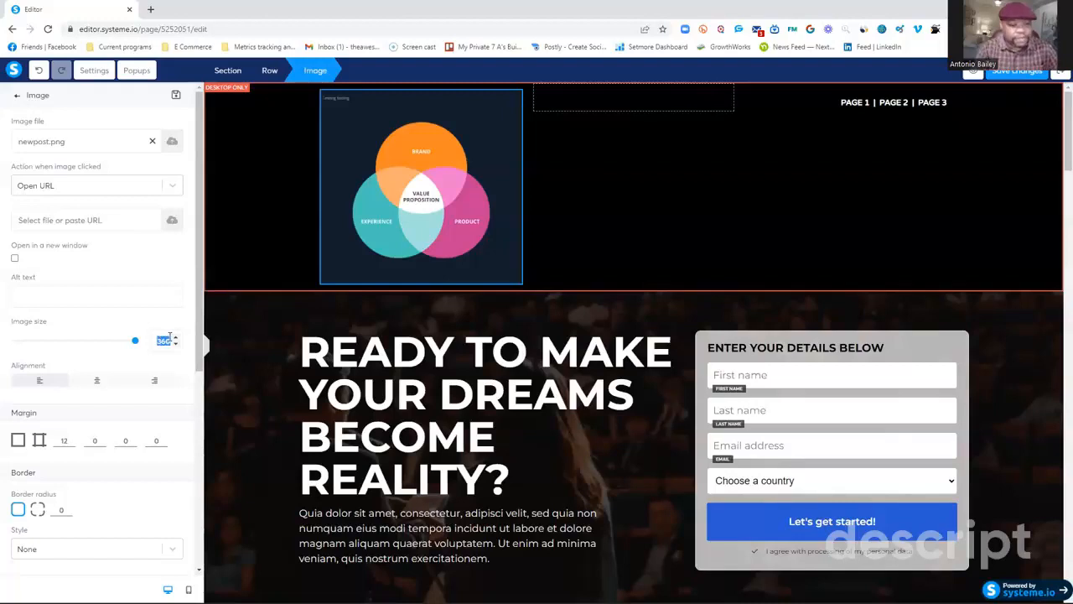
{"action": "type", "text": "100"}
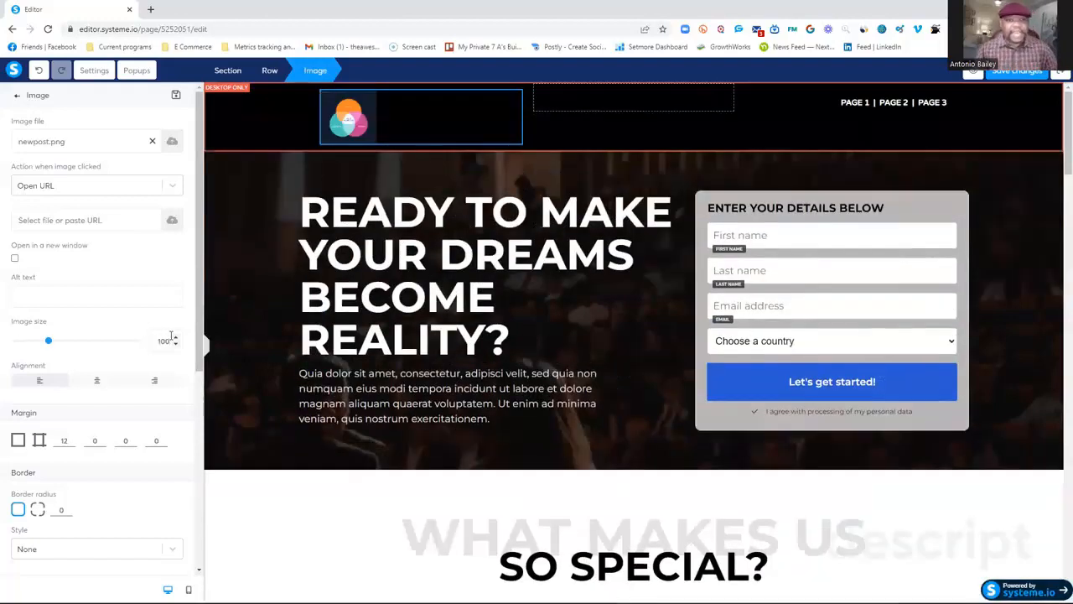
{"action": "left_click", "coordinate": [263, 275]}
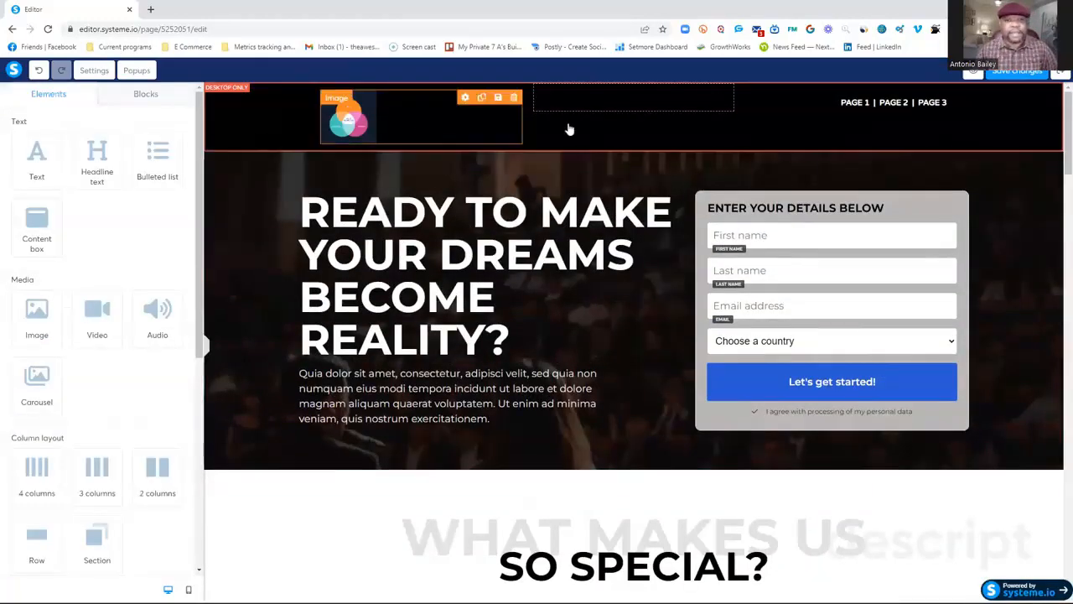
Delete the "Choose a country" field from the opt-in form and confirm the deletion.
{"action": "left_click", "coordinate": [798, 216]}
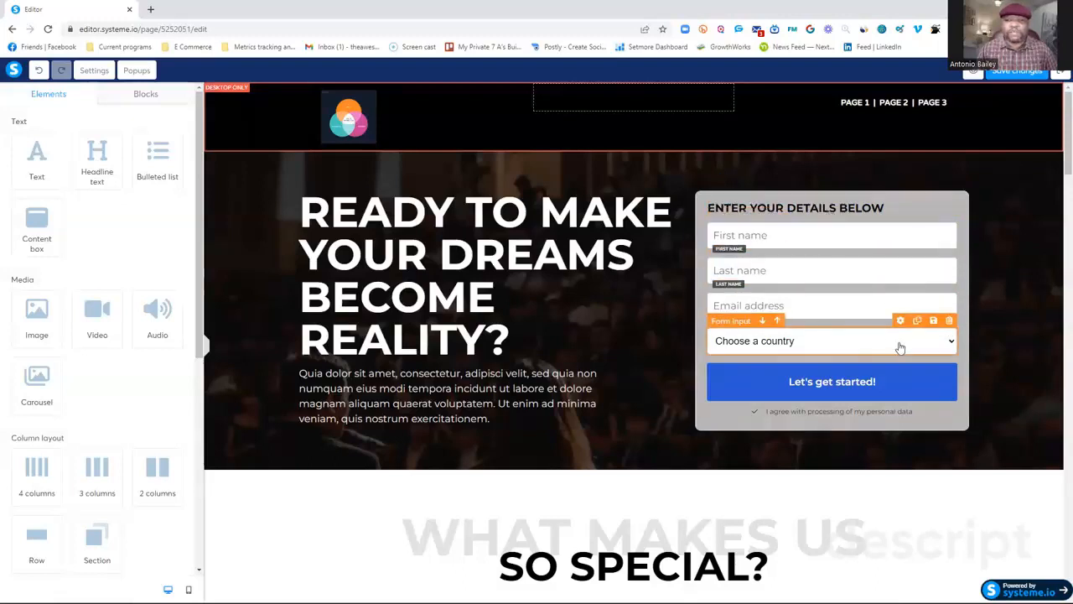
{"action": "left_click", "coordinate": [949, 322]}
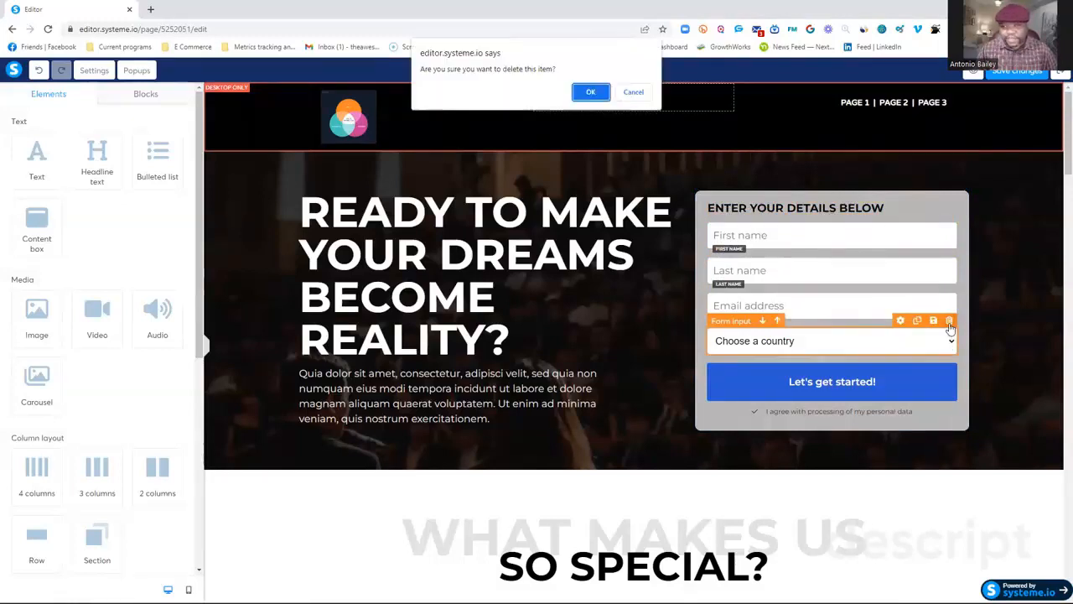
{"action": "left_click", "coordinate": [594, 94]}
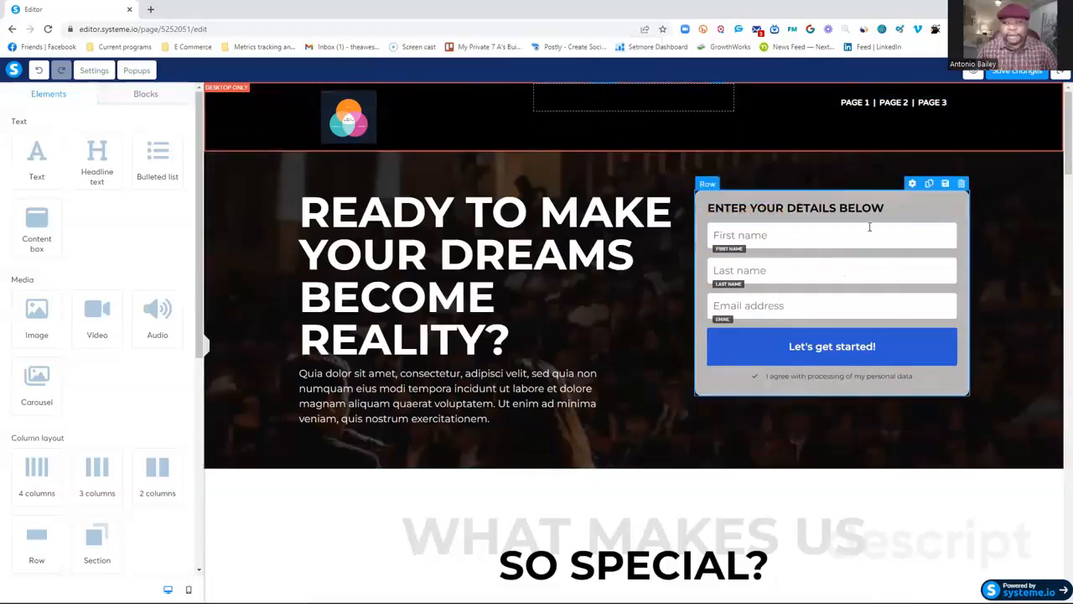
Replace the hero headline text with "How to make more money from home".
{"action": "triple_click", "coordinate": [379, 218]}
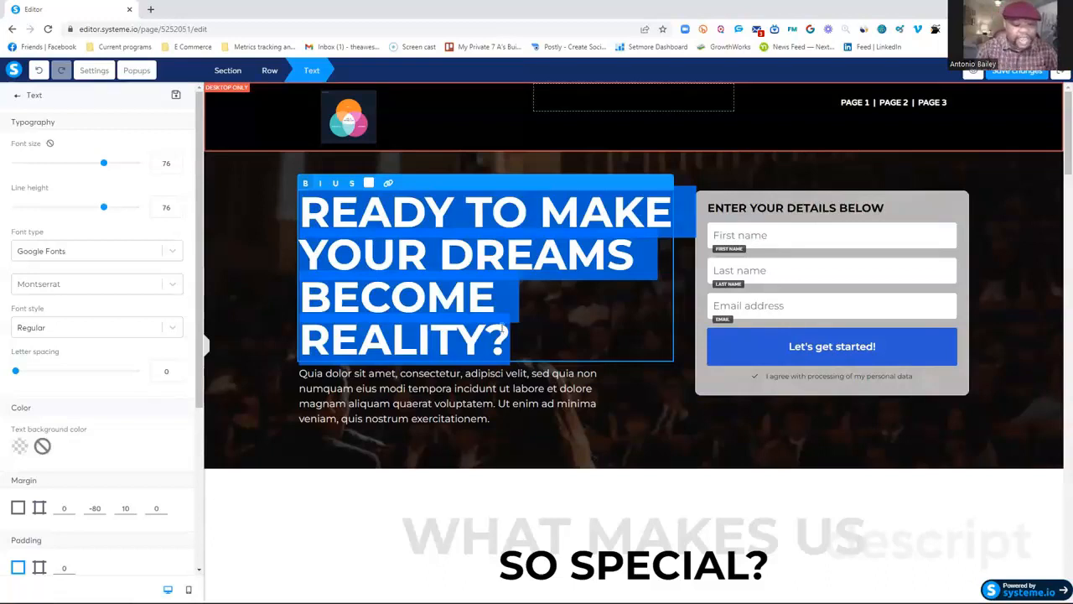
{"action": "type", "text": "H"}
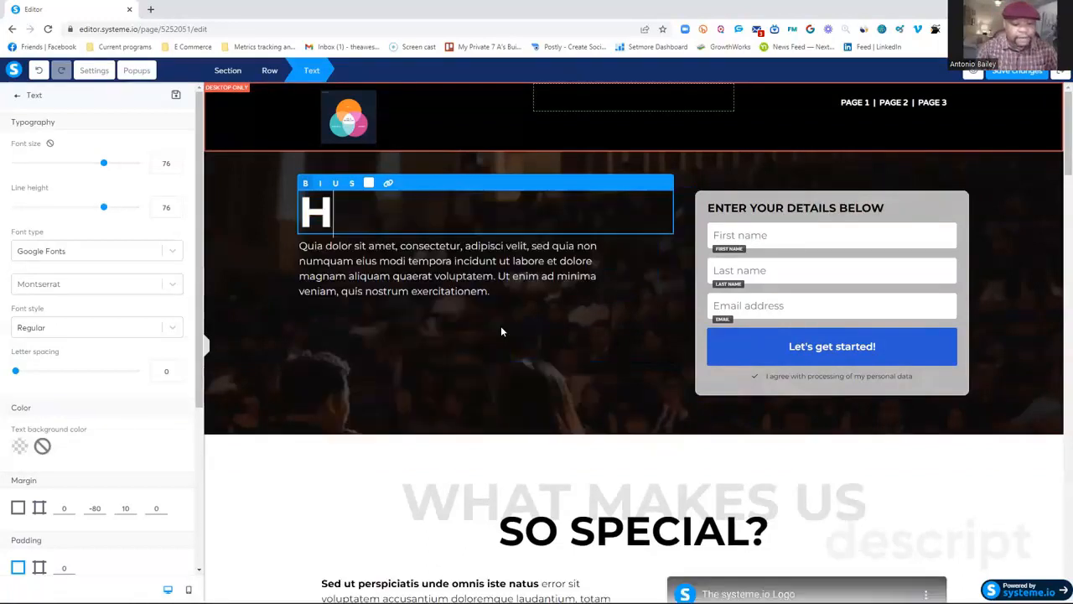
{"action": "type", "text": "ow to m"}
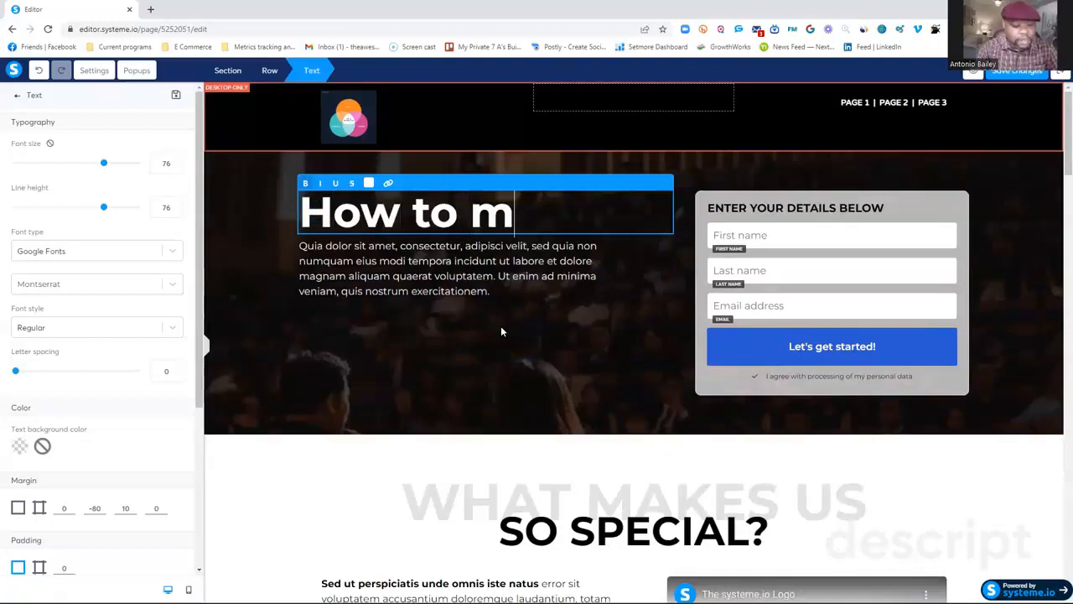
{"action": "type", "text": "ake more "}
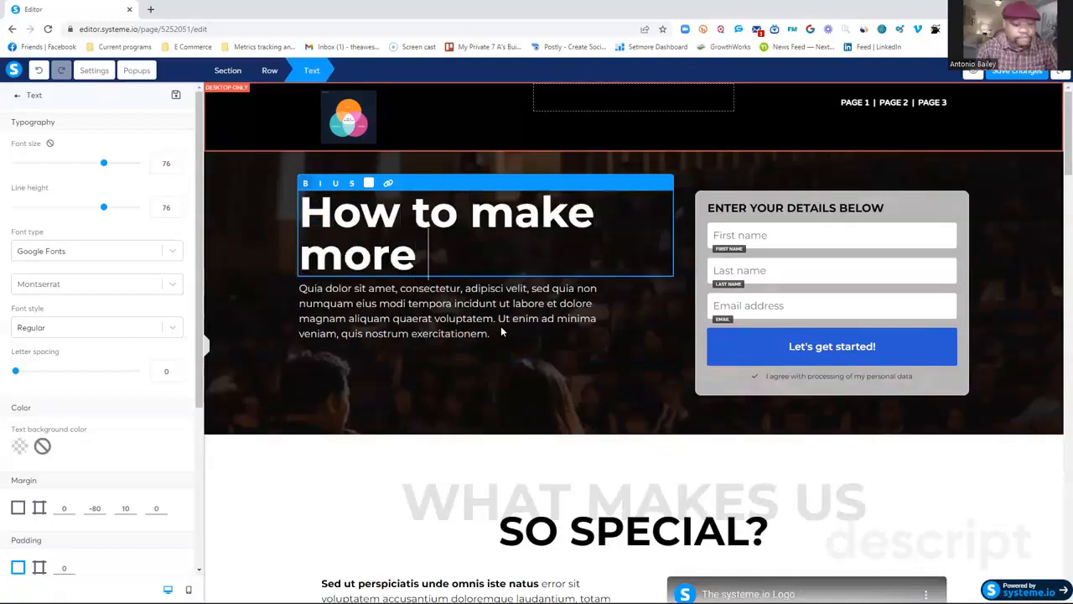
{"action": "type", "text": "money fro"}
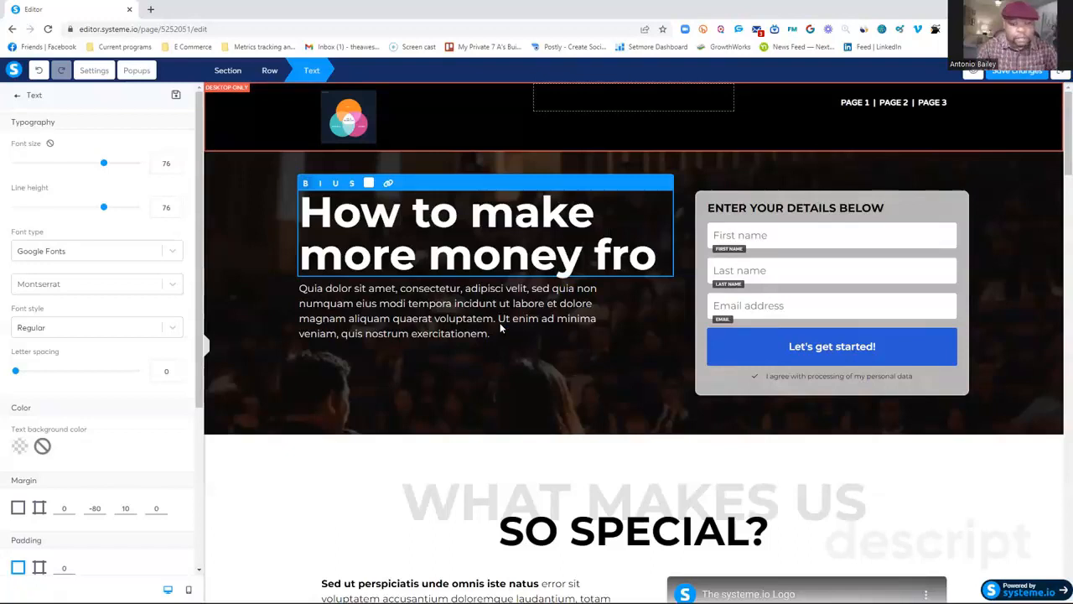
{"action": "type", "text": "m homw"}
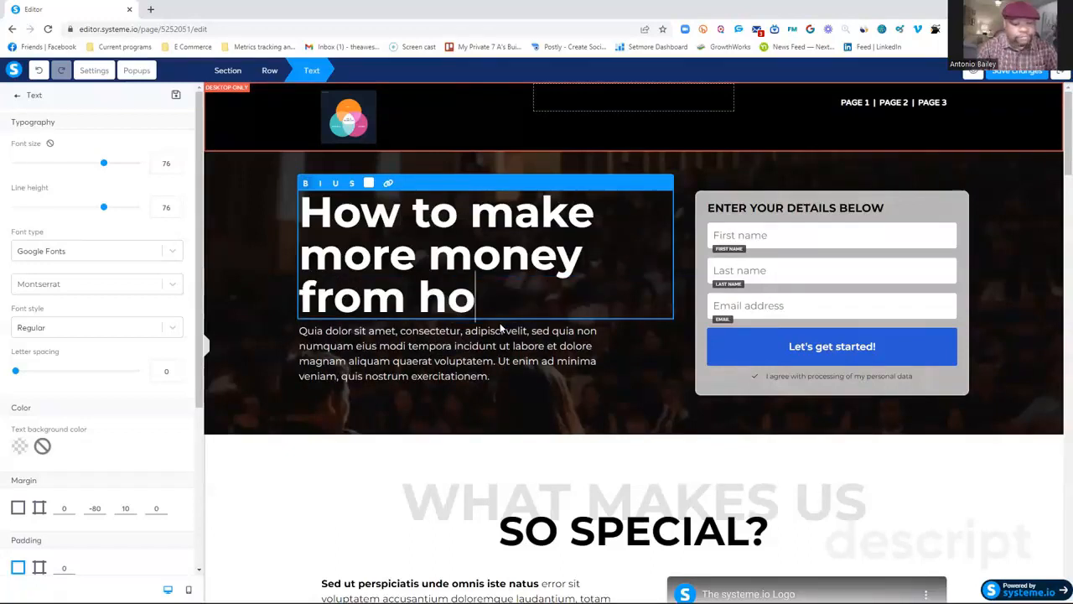
{"action": "key", "text": "BackSpace"}
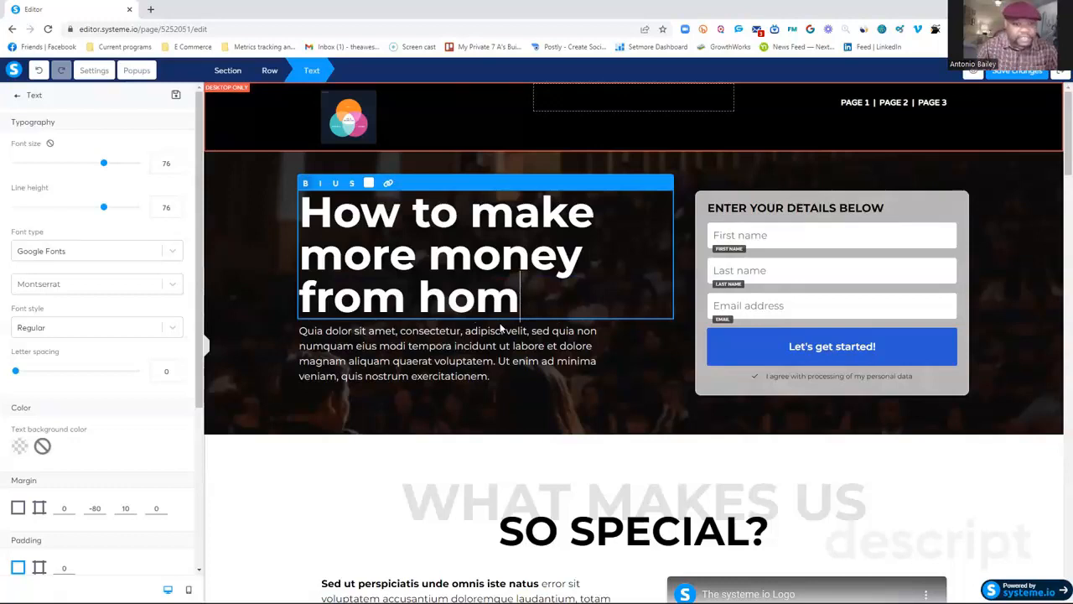
{"action": "type", "text": "e"}
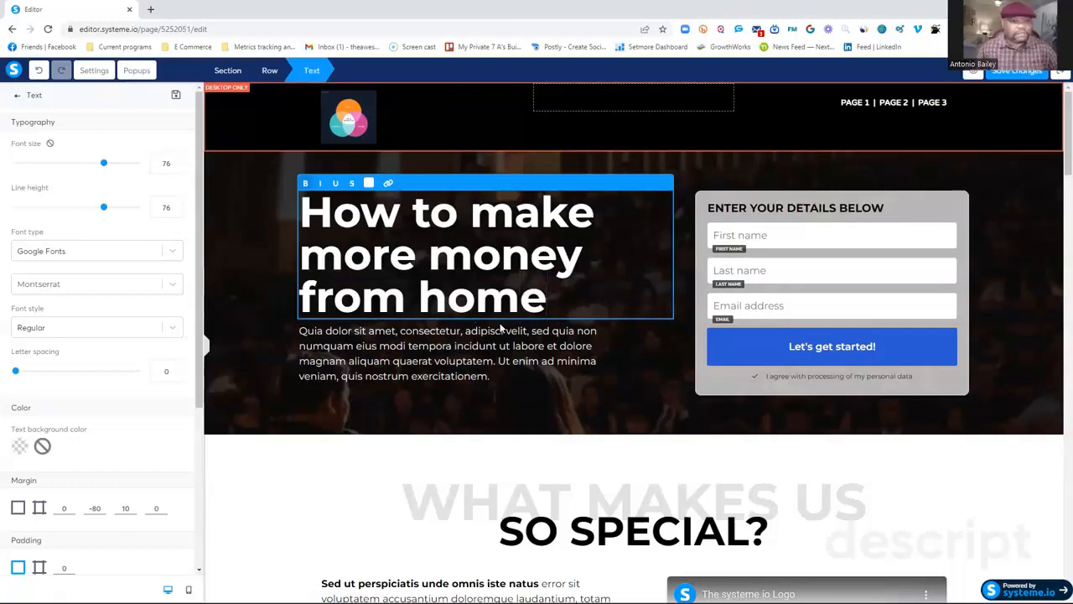
{"action": "left_click", "coordinate": [442, 347]}
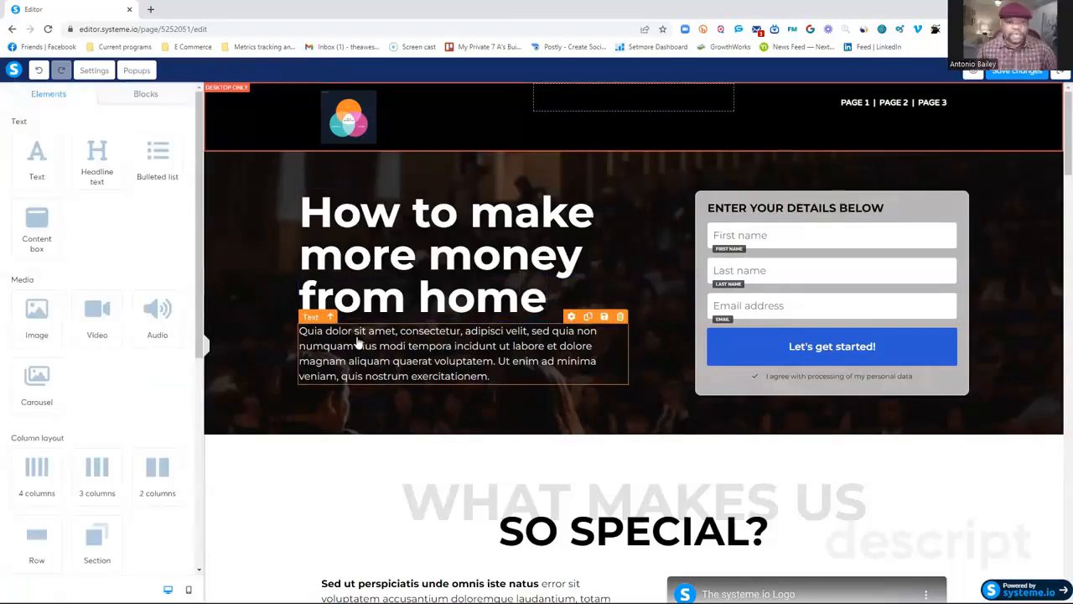
{"action": "double_click", "coordinate": [404, 338]}
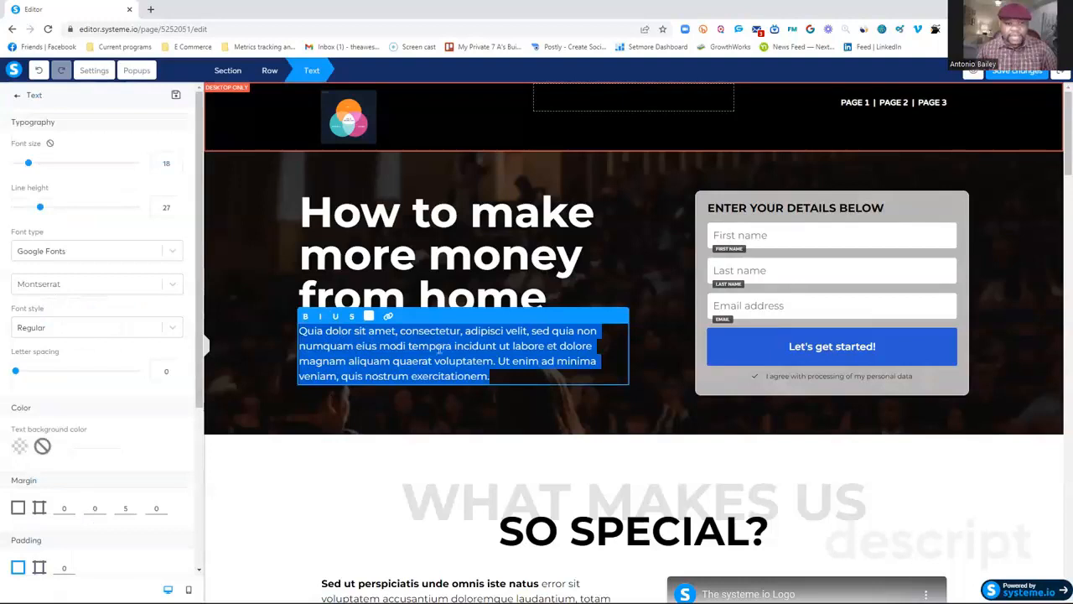
{"action": "left_click", "coordinate": [565, 432]}
Select the video in the "So Special?" section and copy the embed code of "Messenger mindset And mastery VSL" from Vimeo.
{"action": "scroll", "coordinate": [570, 410], "scroll_direction": "down", "scroll_amount": 5}
{"action": "left_click", "coordinate": [729, 254]}
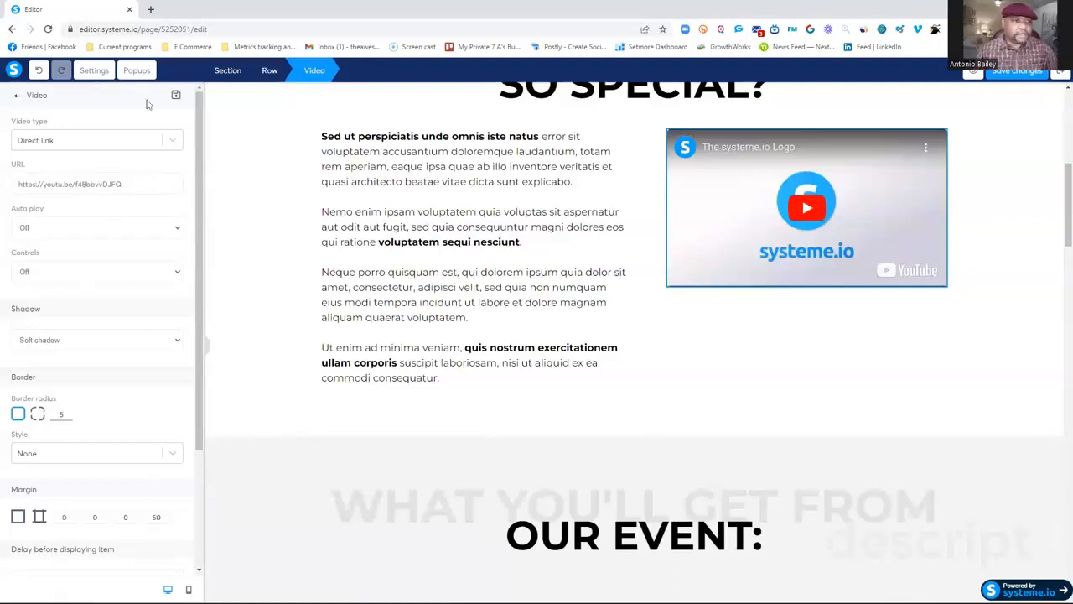
{"action": "left_click", "coordinate": [151, 9]}
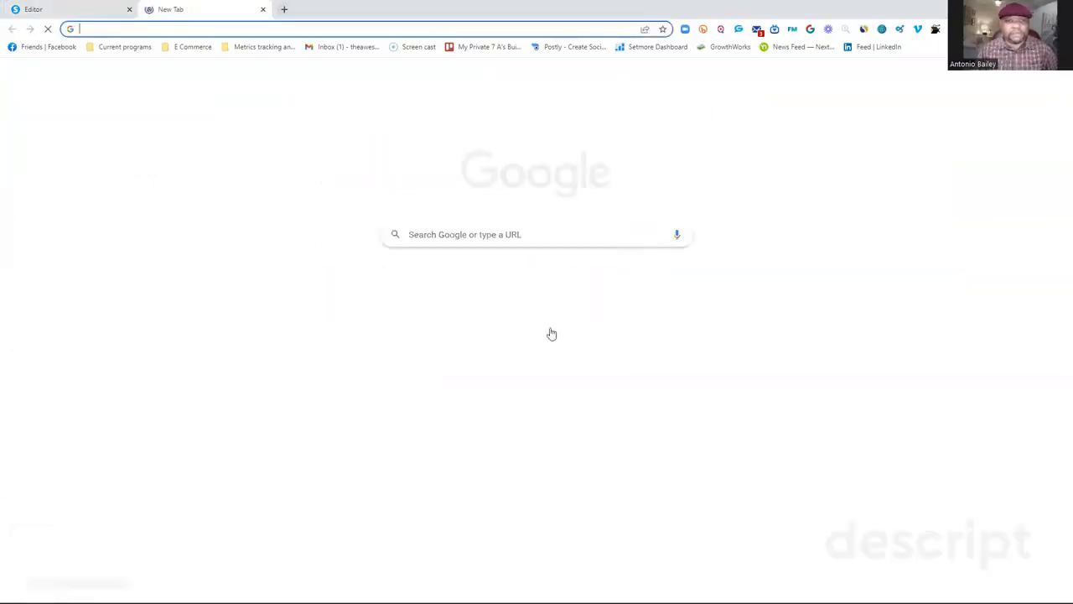
{"action": "left_click", "coordinate": [600, 285]}
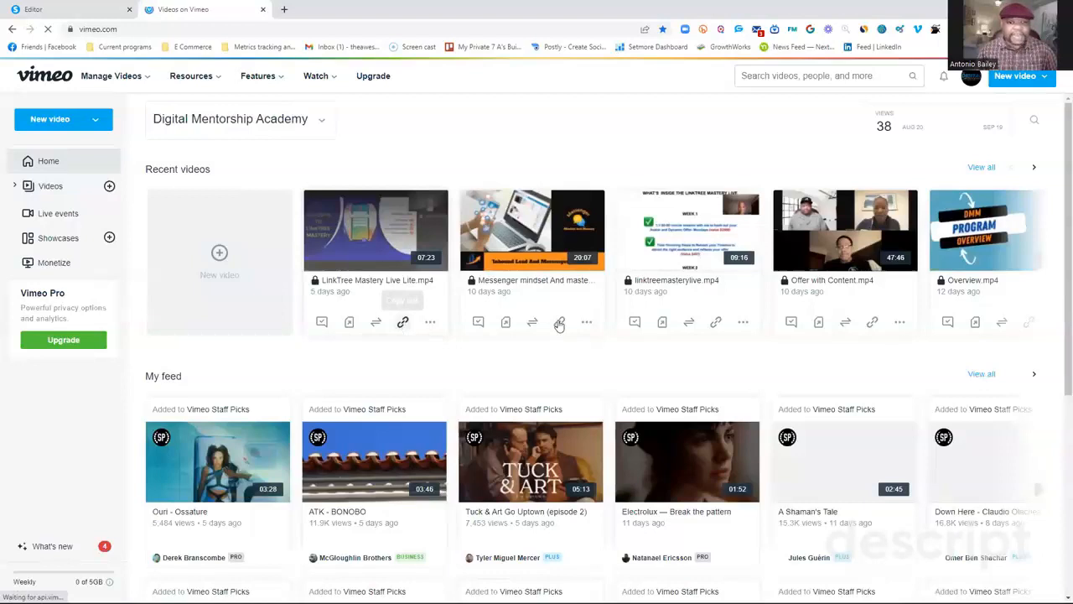
{"action": "left_click", "coordinate": [526, 242]}
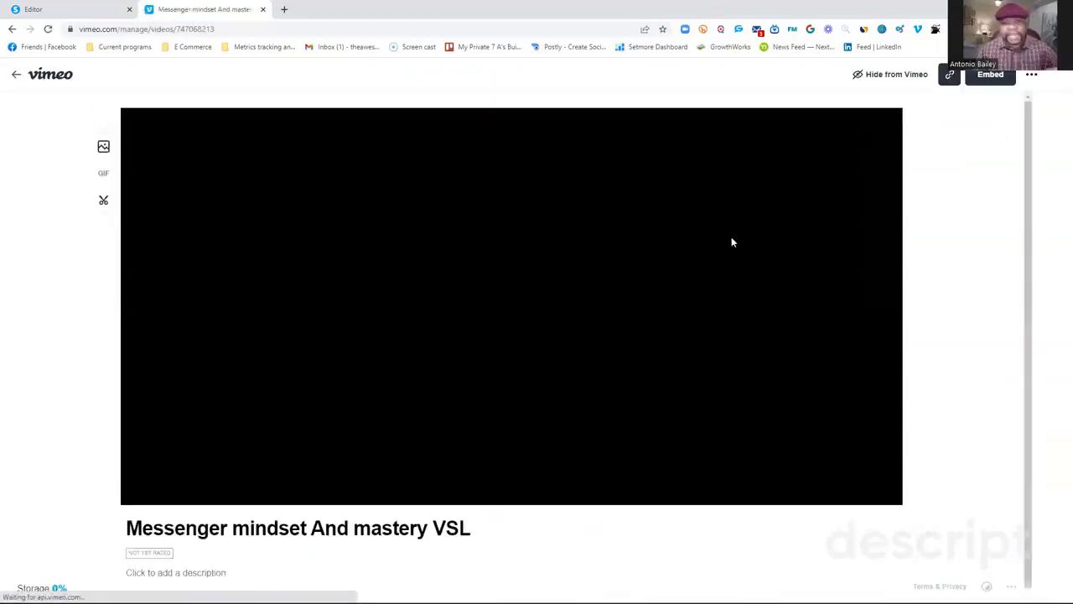
{"action": "left_click", "coordinate": [959, 74]}
{"action": "left_click", "coordinate": [878, 266]}
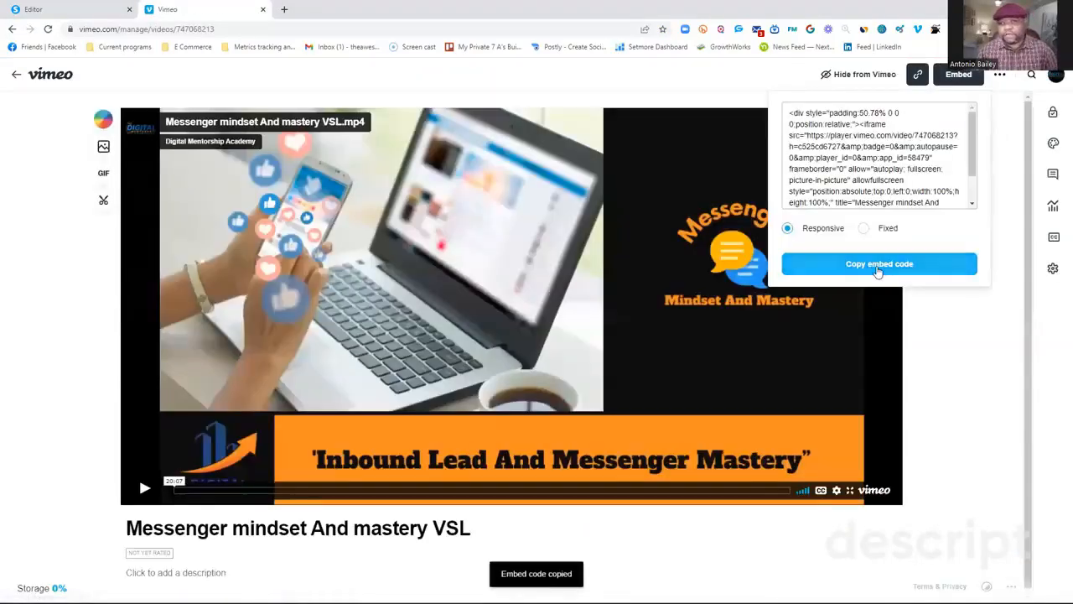
Back in the systeme.io editor, set the selected video's type to Custom embed, and paste and save the copied Vimeo code.
{"action": "left_click", "coordinate": [71, 9]}
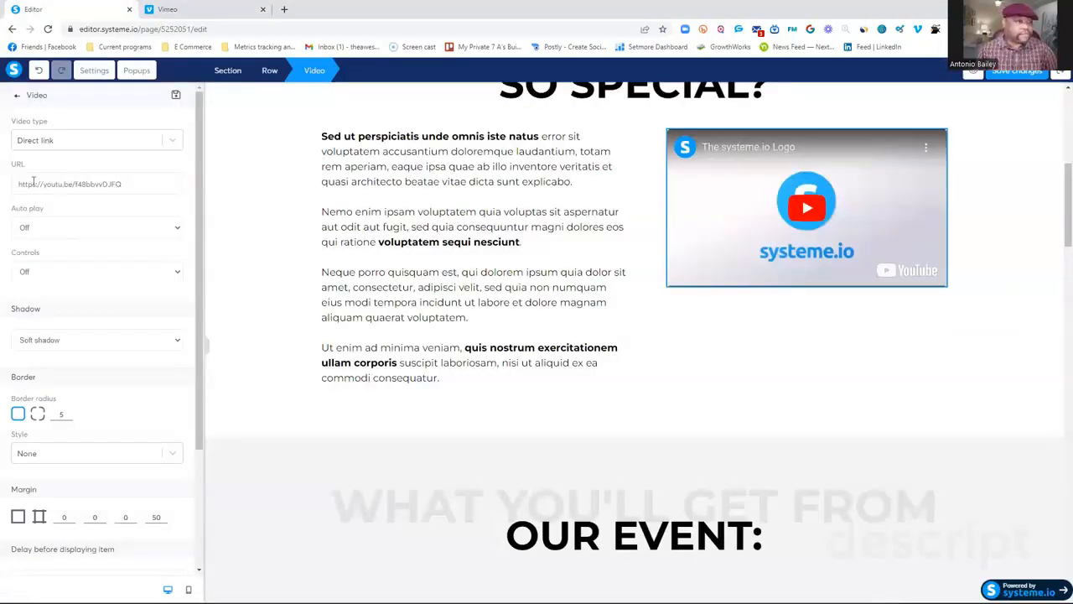
{"action": "left_click", "coordinate": [171, 143]}
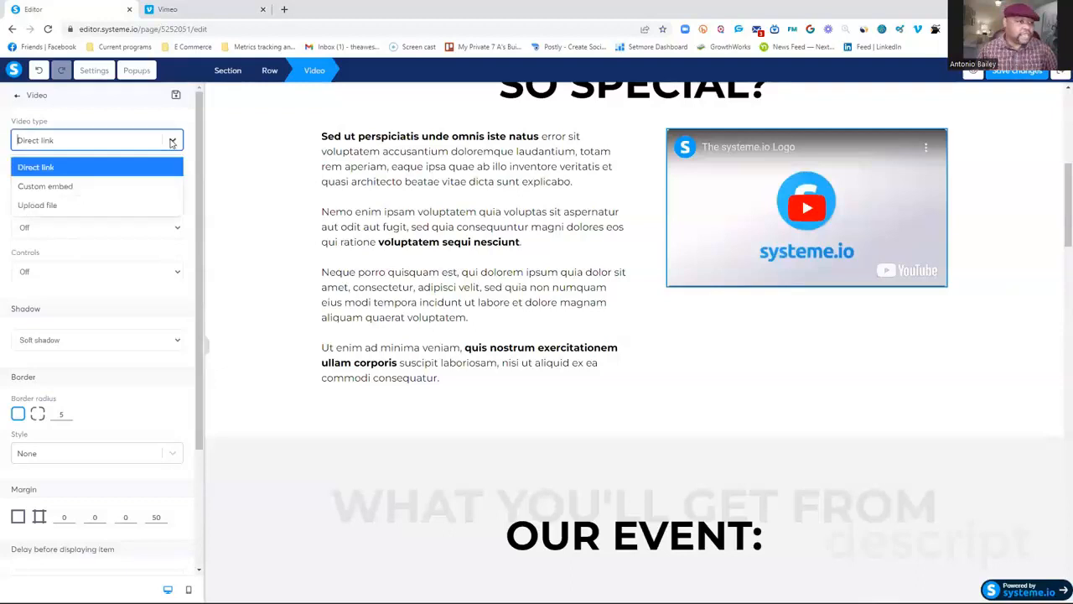
{"action": "left_click", "coordinate": [46, 187]}
{"action": "left_click", "coordinate": [32, 166]}
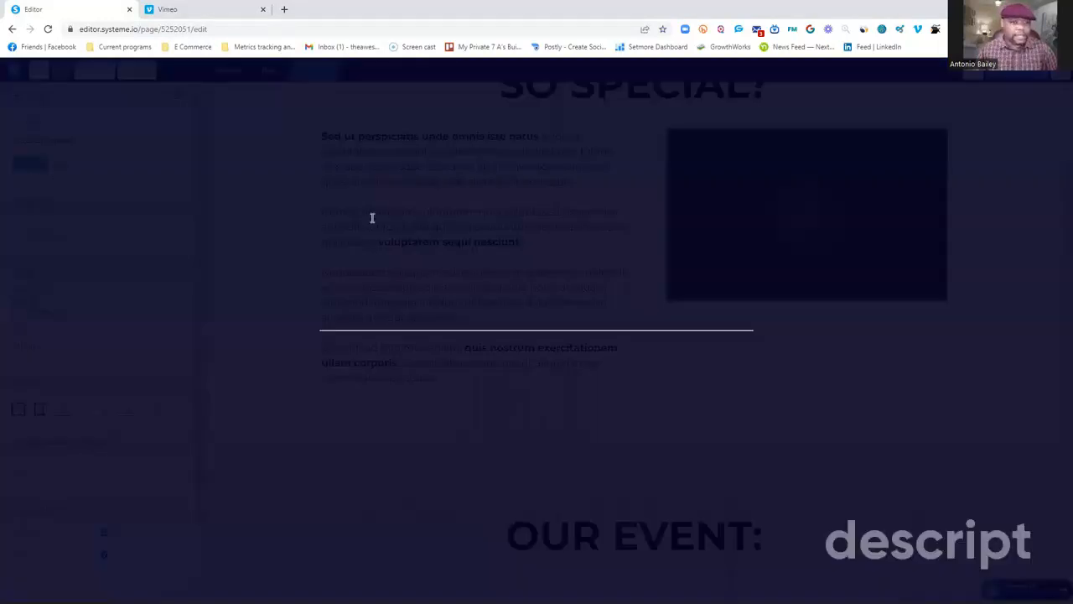
{"action": "right_click", "coordinate": [385, 191]}
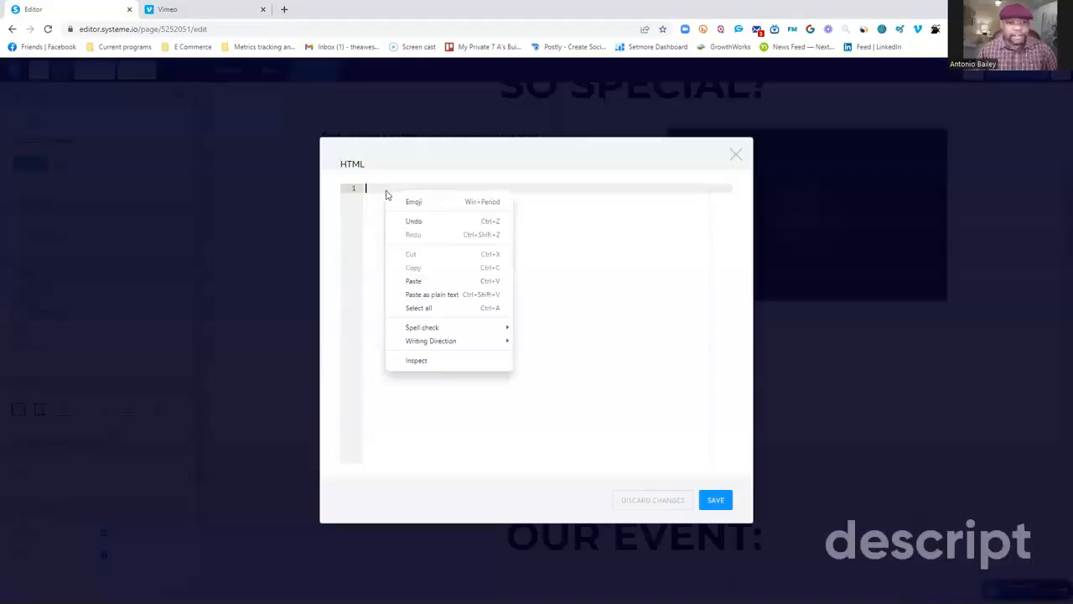
{"action": "left_click", "coordinate": [413, 280]}
{"action": "left_click", "coordinate": [715, 499]}
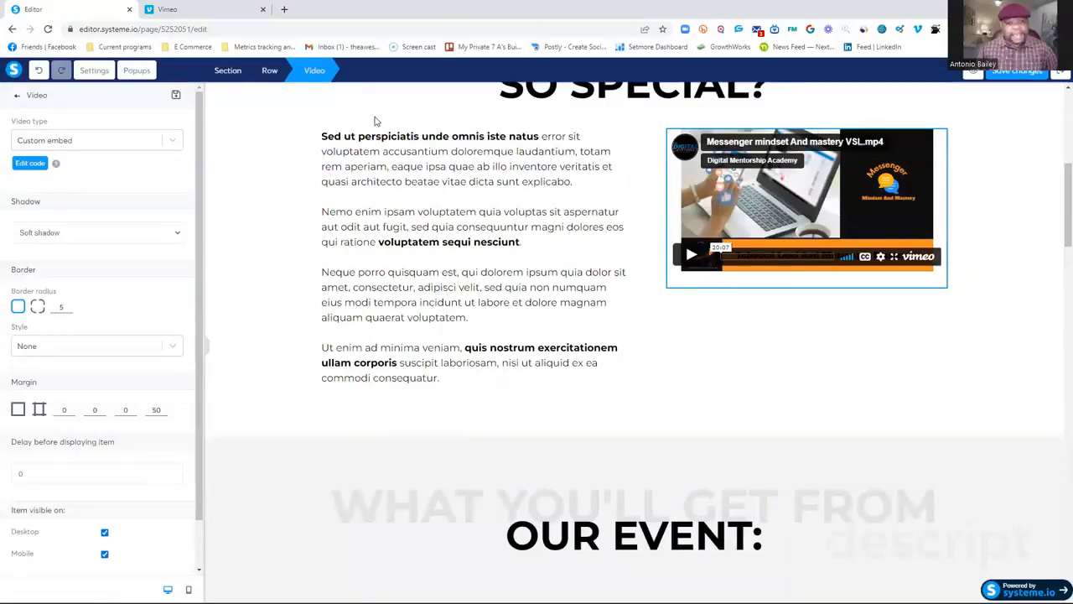
{"action": "left_click_drag", "start_coordinate": [322, 135], "coordinate": [483, 361]}
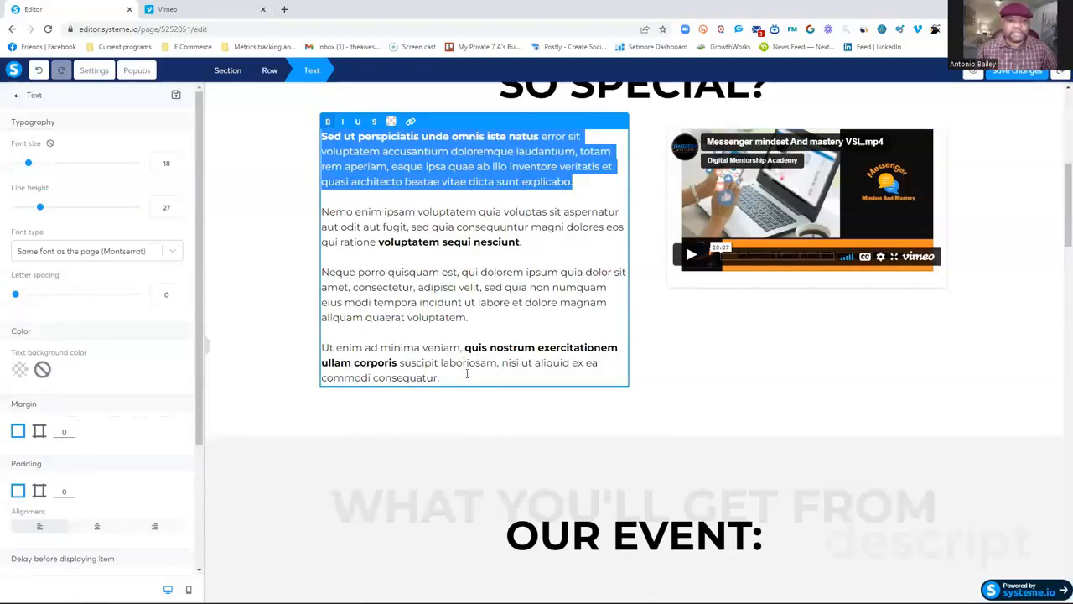
{"action": "left_click", "coordinate": [285, 216]}
{"action": "scroll", "coordinate": [289, 217], "scroll_direction": "up", "scroll_amount": 5}
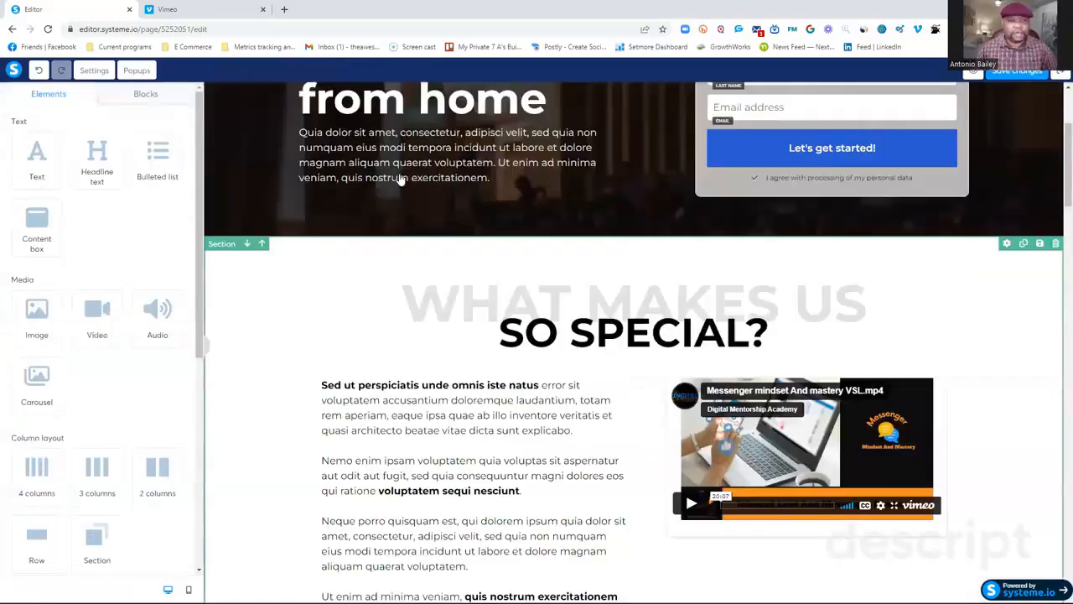
Replace the background image of the first trainer's row in the "The Best Trainers" section with Digital1.png from the already uploaded images.
{"action": "scroll", "coordinate": [361, 296], "scroll_direction": "down", "scroll_amount": 5}
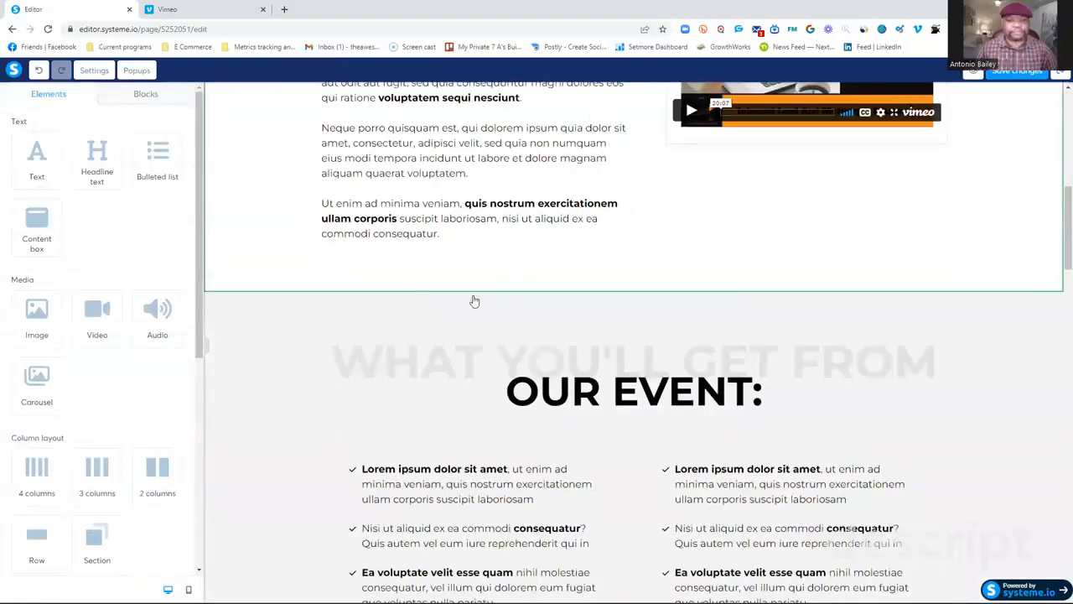
{"action": "scroll", "coordinate": [511, 302], "scroll_direction": "down", "scroll_amount": 2}
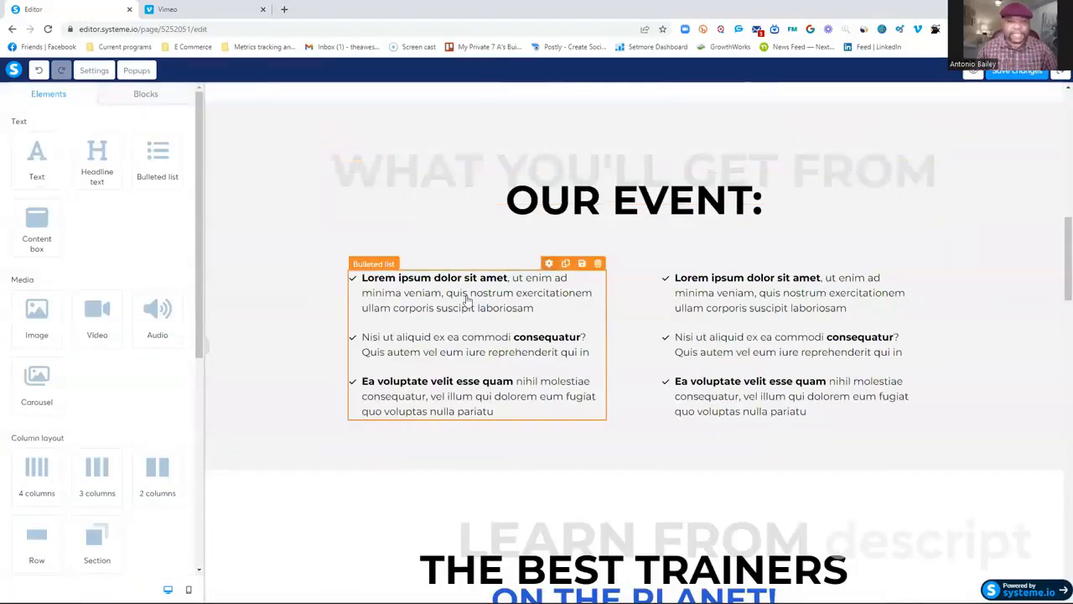
{"action": "scroll", "coordinate": [591, 362], "scroll_direction": "down", "scroll_amount": 5}
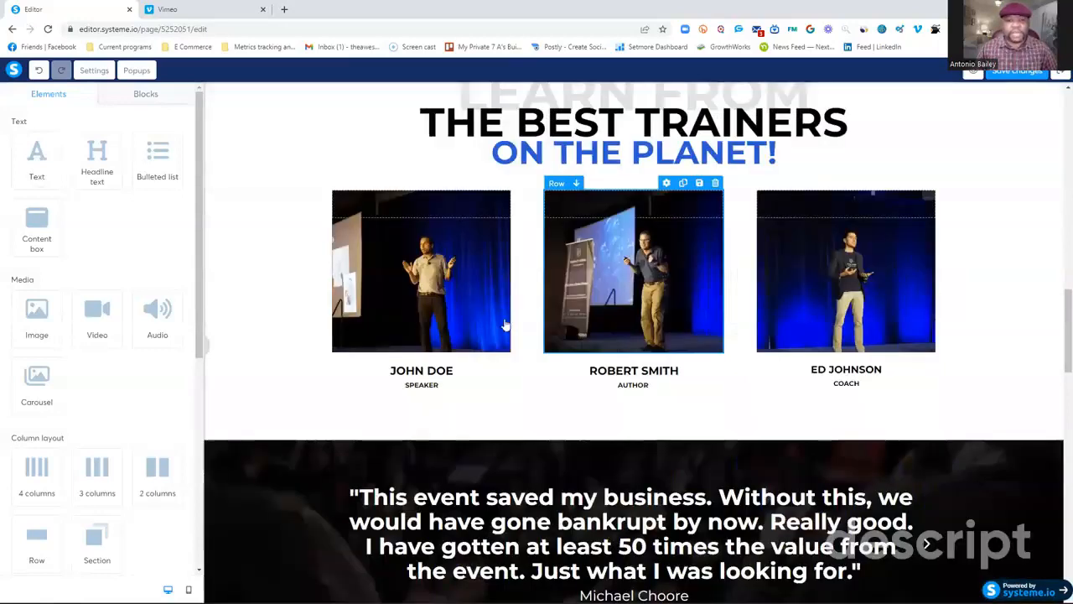
{"action": "left_click", "coordinate": [442, 279]}
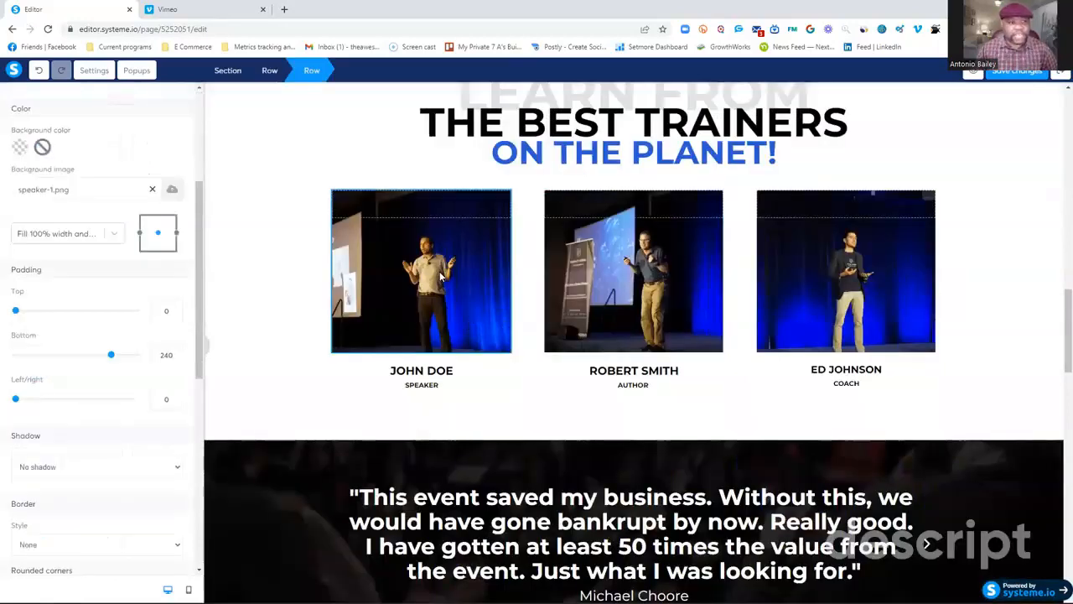
{"action": "left_click", "coordinate": [440, 284]}
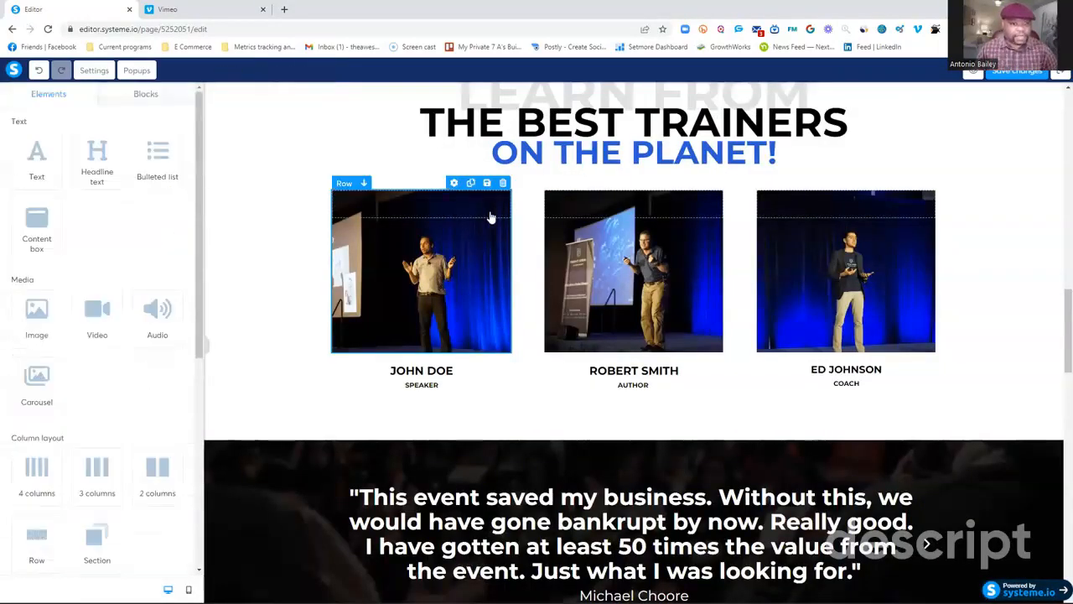
{"action": "left_click", "coordinate": [453, 183]}
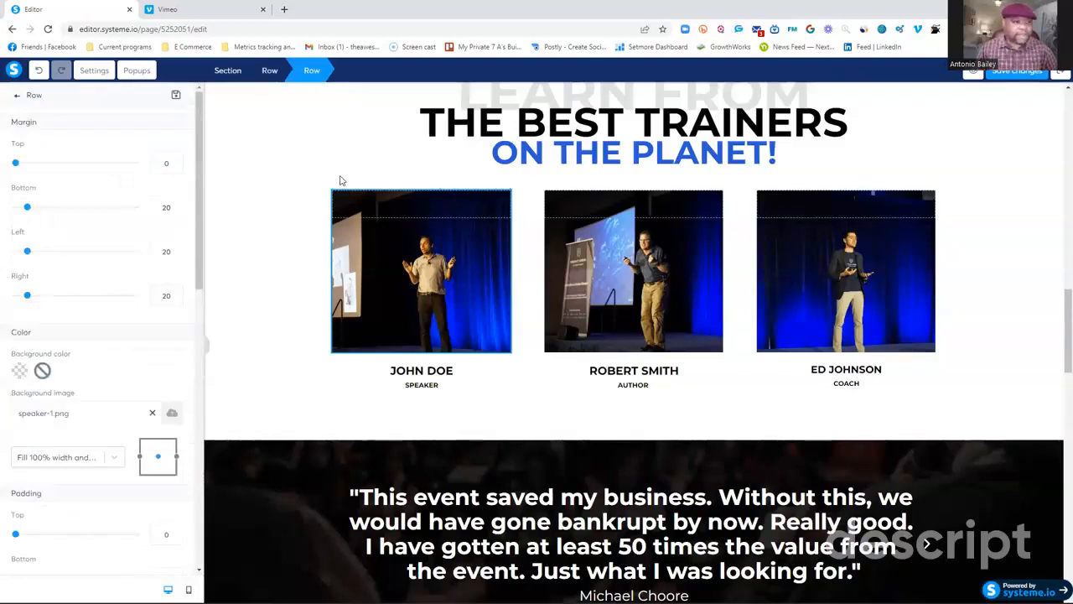
{"action": "scroll", "coordinate": [167, 352], "scroll_direction": "down", "scroll_amount": 4}
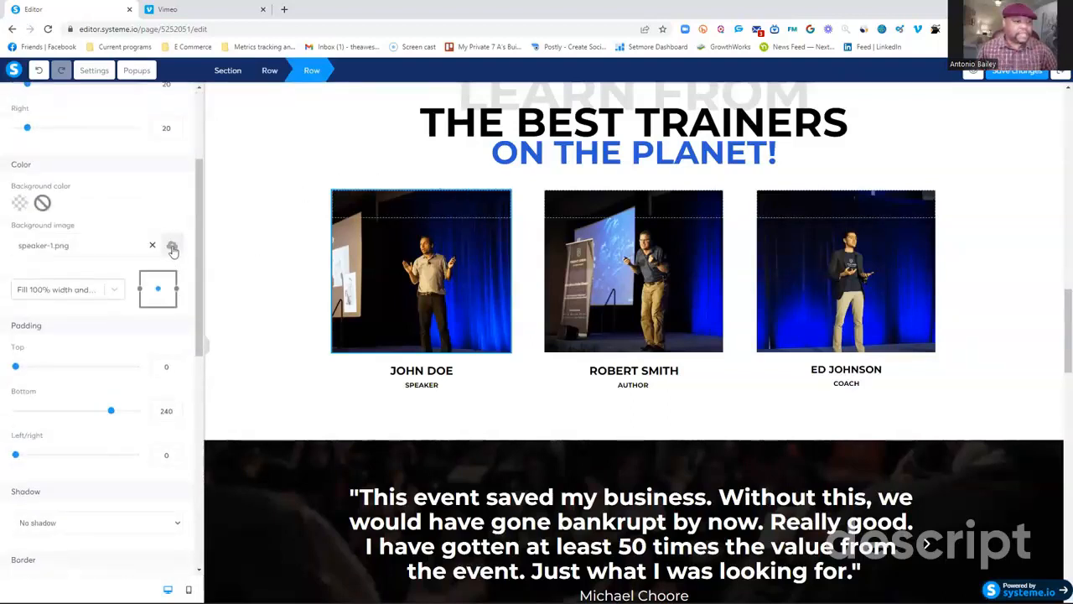
{"action": "left_click", "coordinate": [172, 248]}
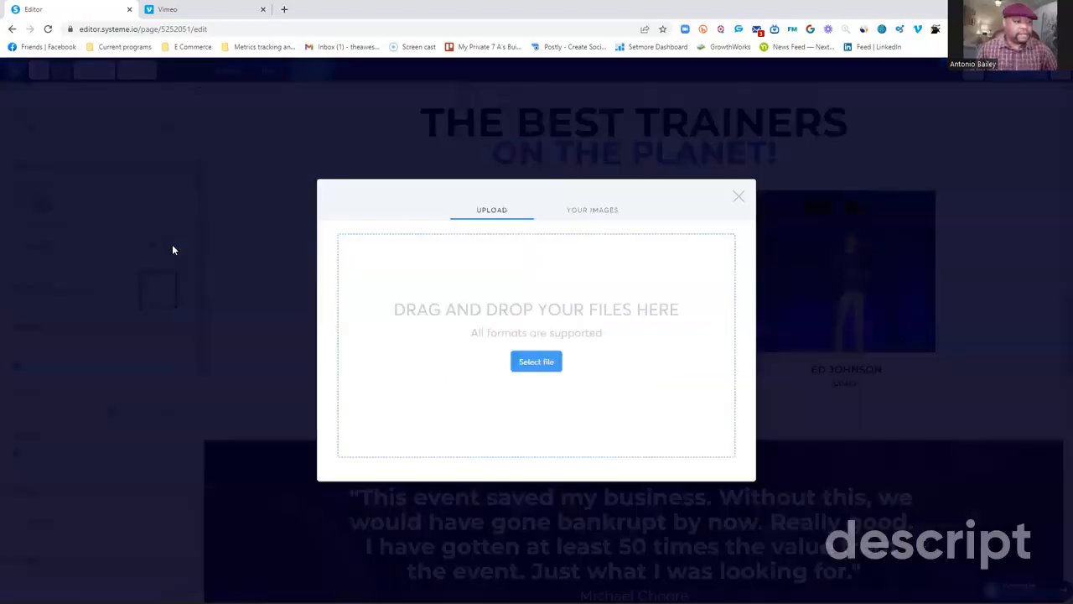
{"action": "left_click", "coordinate": [598, 216]}
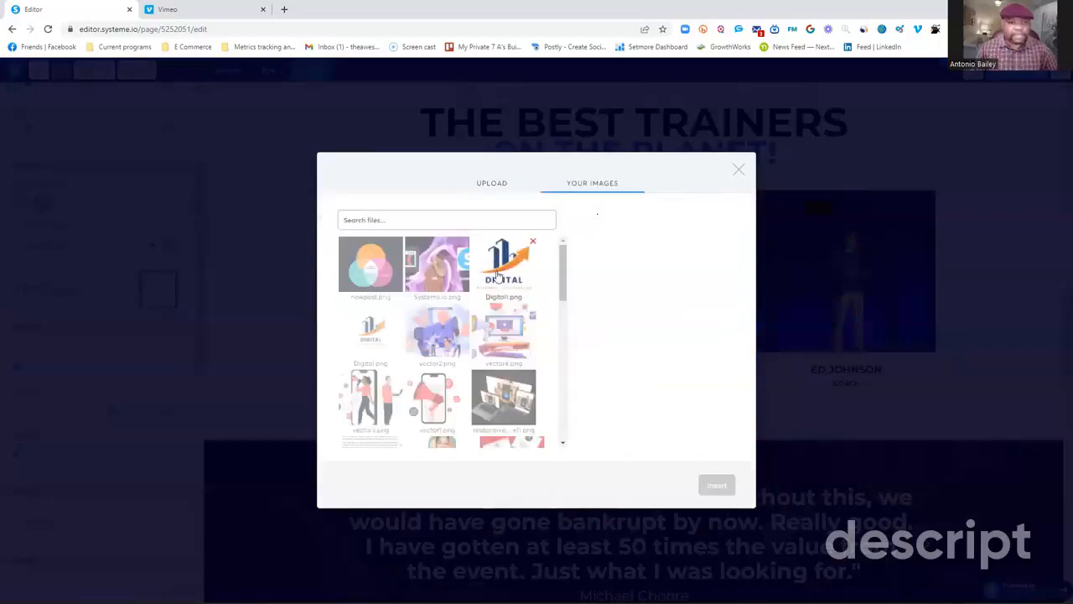
{"action": "left_click", "coordinate": [496, 273]}
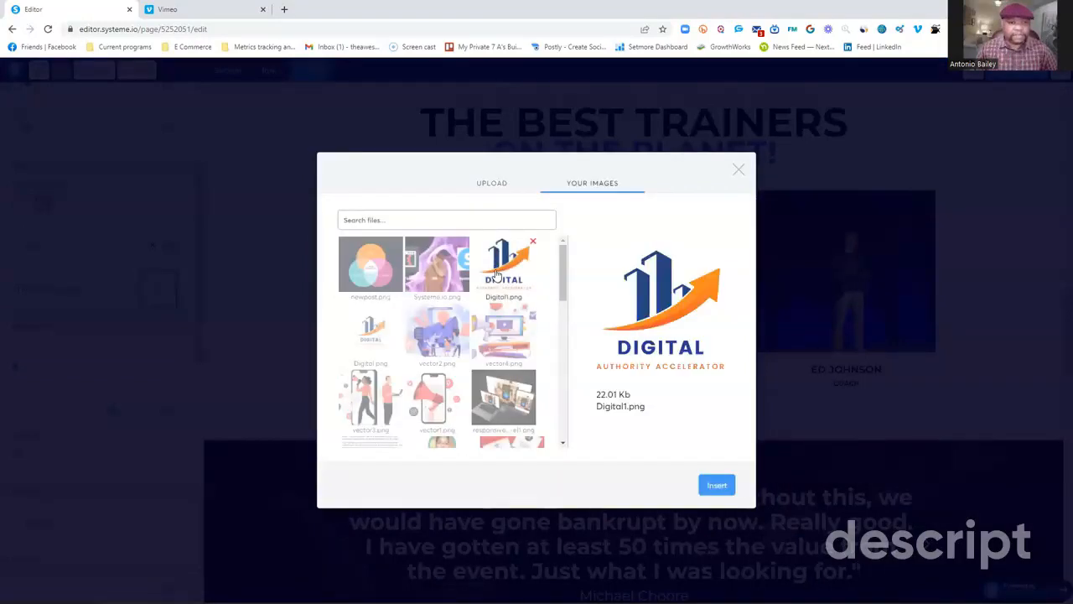
{"action": "left_click", "coordinate": [716, 485]}
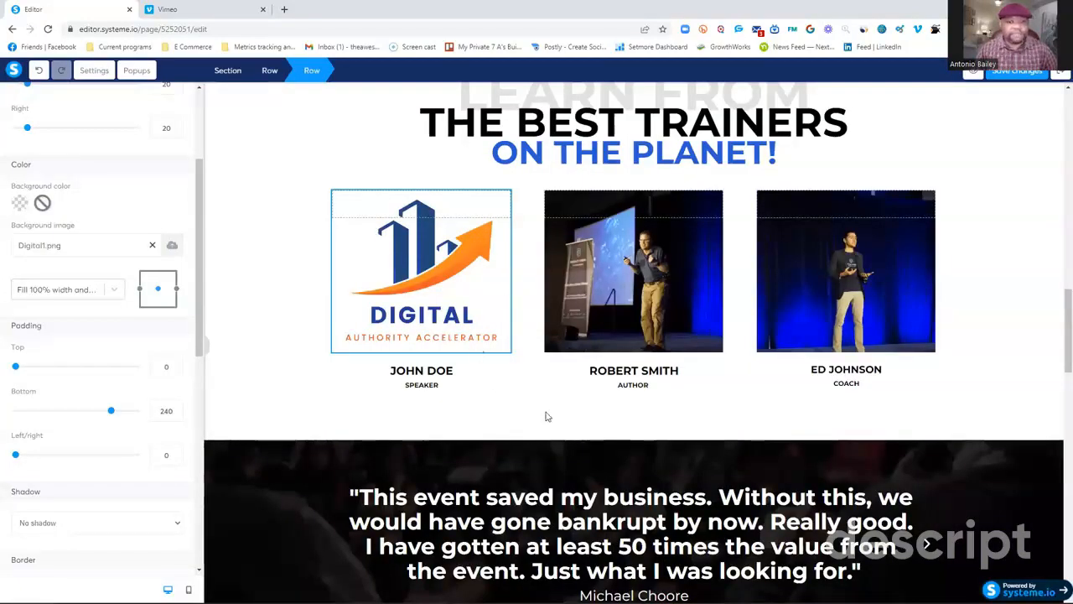
{"action": "left_click", "coordinate": [502, 392]}
Delete the "Choose a country" field from the opt-in form in the "There's No Time to Waste" section and confirm the deletion.
{"action": "scroll", "coordinate": [500, 391], "scroll_direction": "down", "scroll_amount": 1}
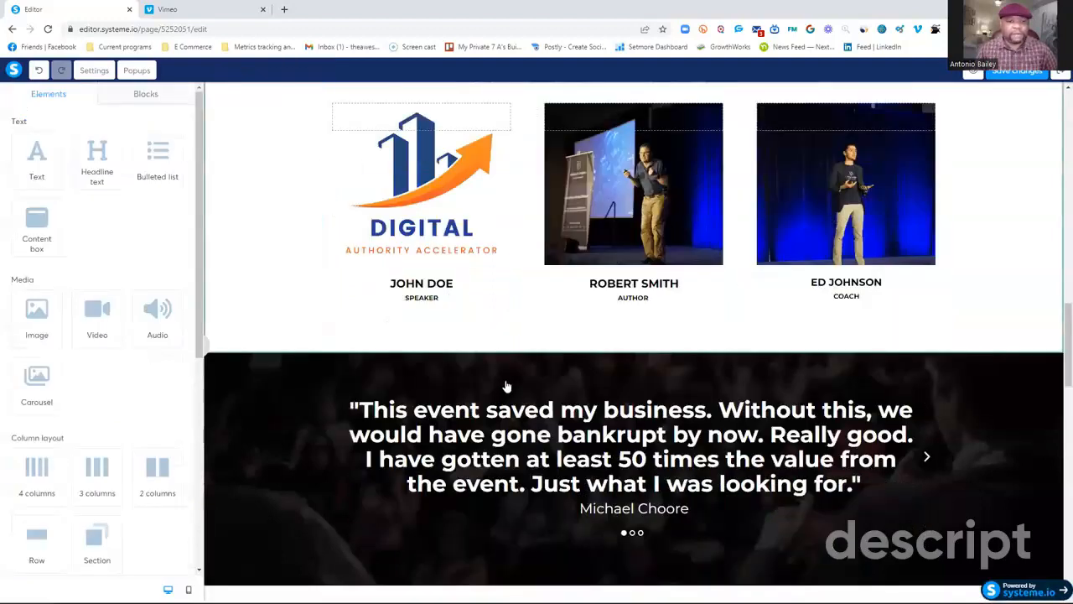
{"action": "scroll", "coordinate": [503, 388], "scroll_direction": "down", "scroll_amount": 2}
{"action": "scroll", "coordinate": [591, 269], "scroll_direction": "down", "scroll_amount": 1}
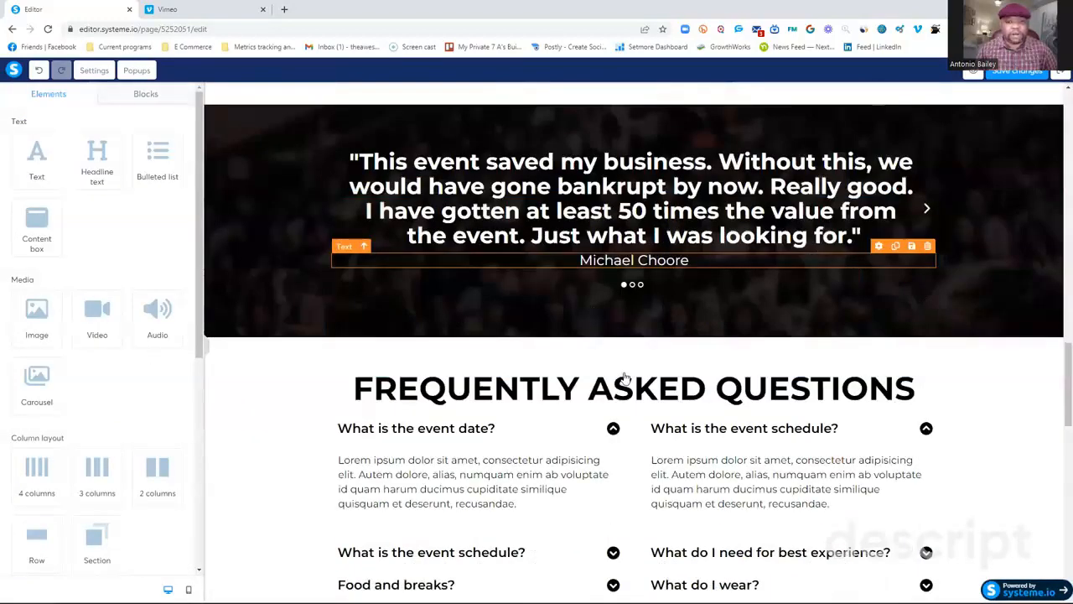
{"action": "scroll", "coordinate": [623, 378], "scroll_direction": "down", "scroll_amount": 3}
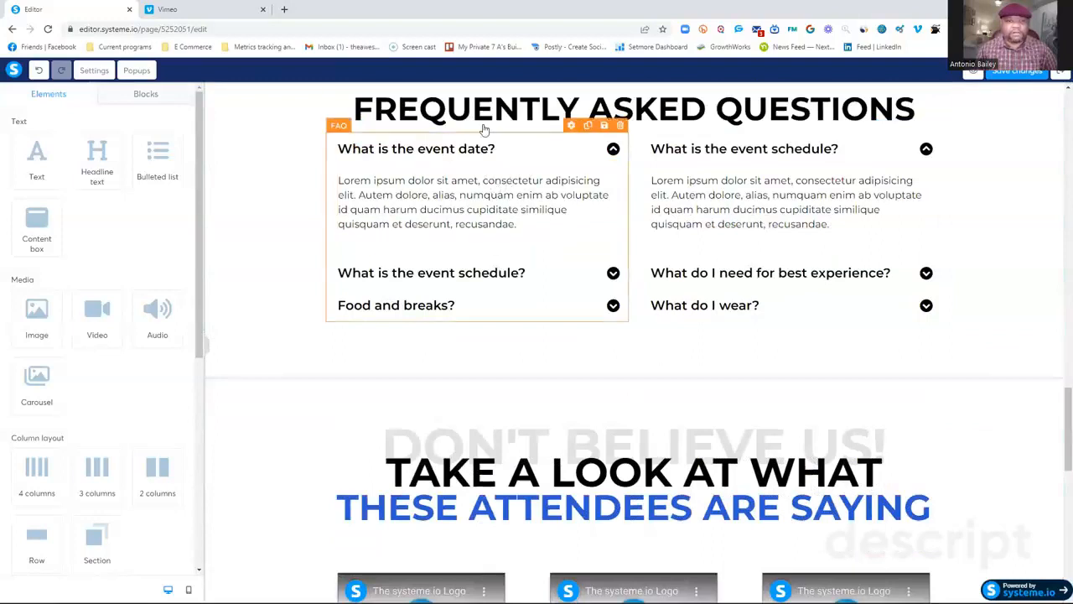
{"action": "scroll", "coordinate": [654, 336], "scroll_direction": "down", "scroll_amount": 3}
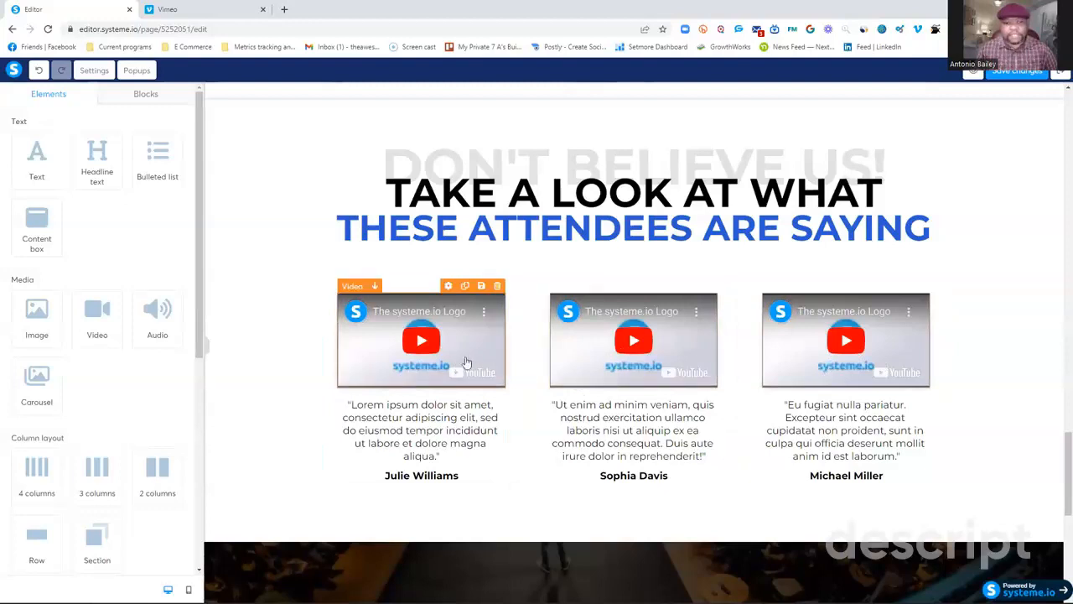
{"action": "scroll", "coordinate": [412, 285], "scroll_direction": "down", "scroll_amount": 2}
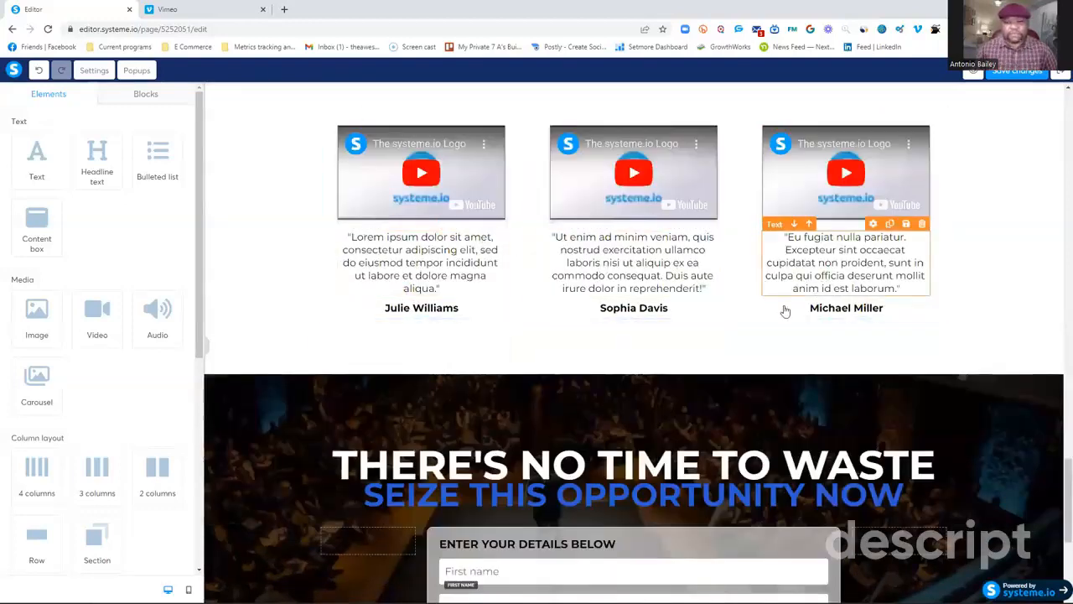
{"action": "scroll", "coordinate": [567, 351], "scroll_direction": "down", "scroll_amount": 3}
{"action": "scroll", "coordinate": [574, 347], "scroll_direction": "down", "scroll_amount": 1}
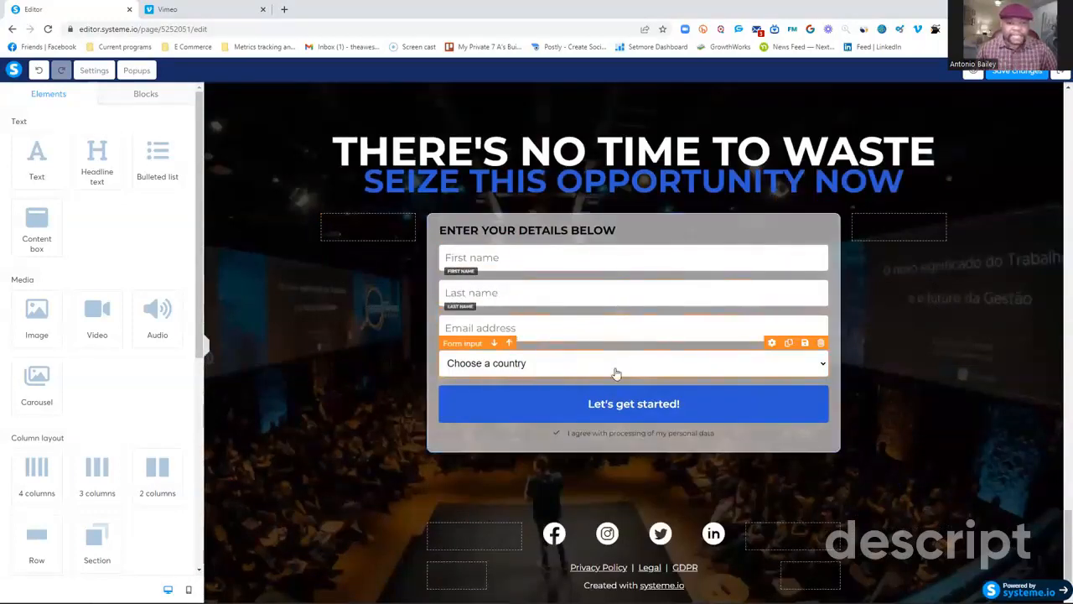
{"action": "left_click", "coordinate": [821, 344]}
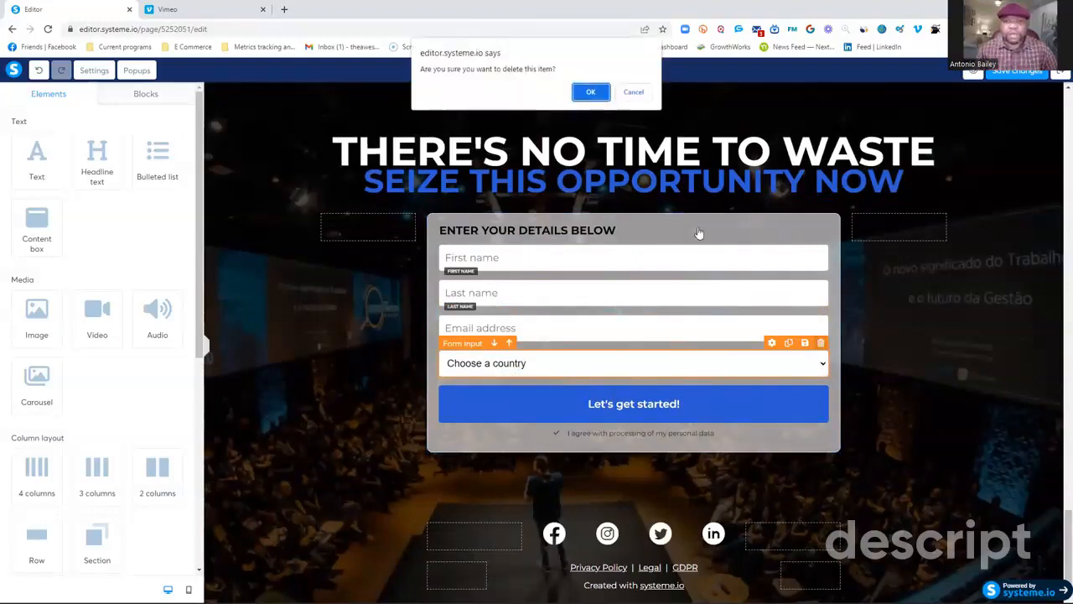
{"action": "left_click", "coordinate": [590, 88]}
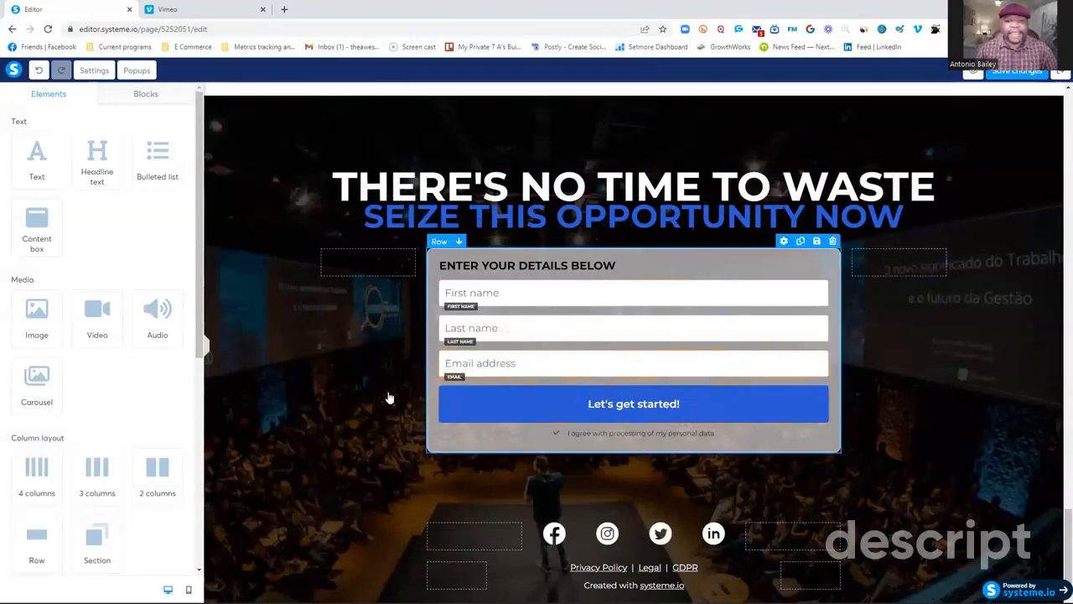
Open the image settings of the footer's Facebook icon and examine its "Action when image clicked" setting.
{"action": "left_click", "coordinate": [552, 535]}
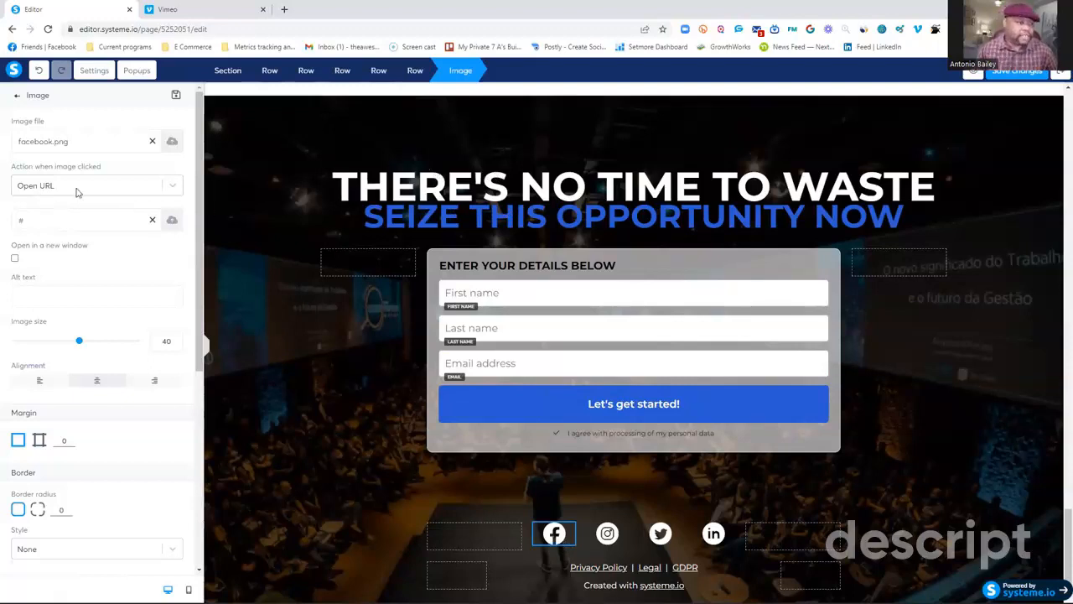
{"action": "left_click", "coordinate": [171, 188]}
{"action": "left_click", "coordinate": [171, 190]}
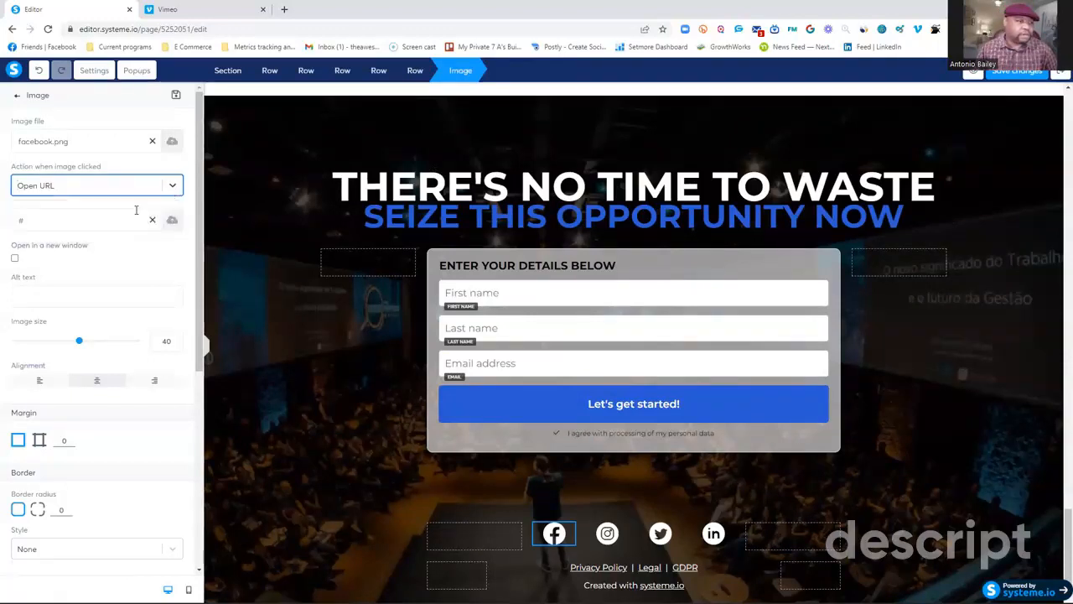
{"action": "left_click", "coordinate": [172, 189]}
{"action": "left_click", "coordinate": [92, 187]}
{"action": "left_click", "coordinate": [46, 185]}
{"action": "left_click", "coordinate": [42, 188]}
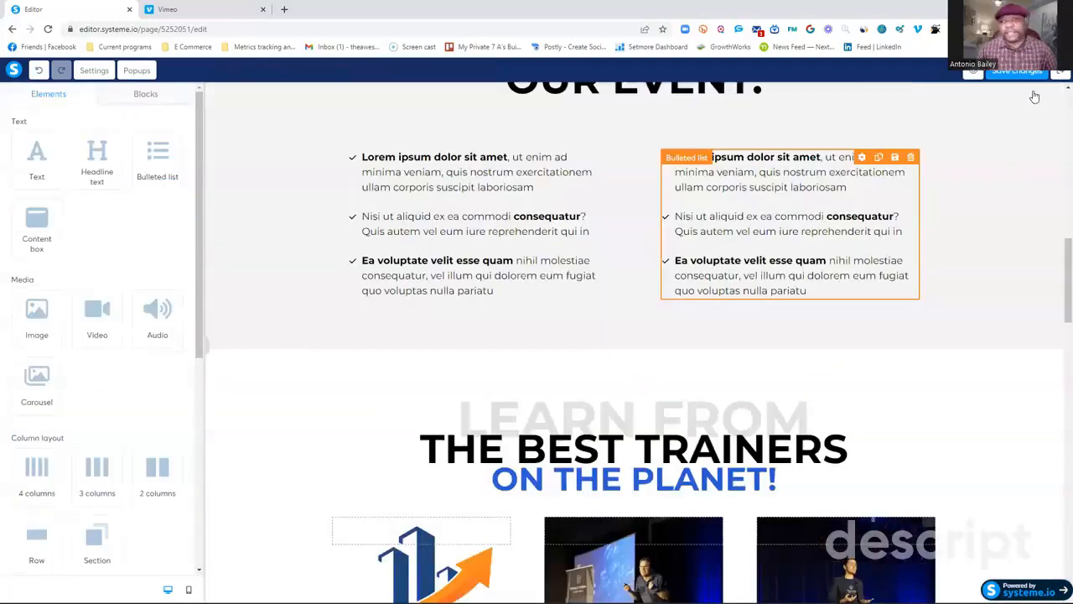
Save the changes to the squeeze page and exit the editor to the funnel's steps.
{"action": "scroll", "coordinate": [1010, 134], "scroll_direction": "up", "scroll_amount": 4}
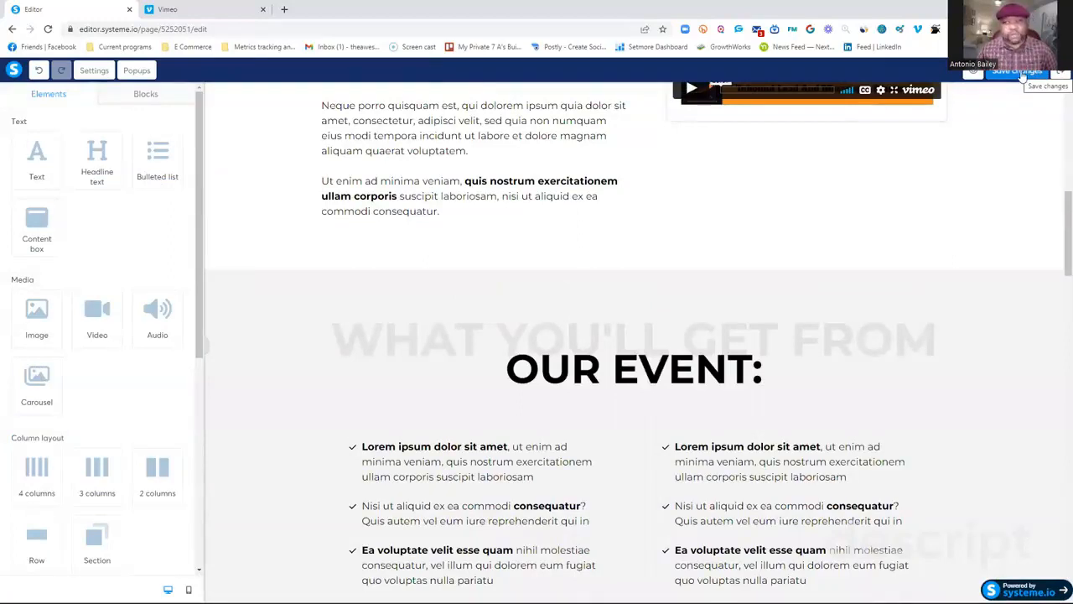
{"action": "left_click", "coordinate": [1021, 74]}
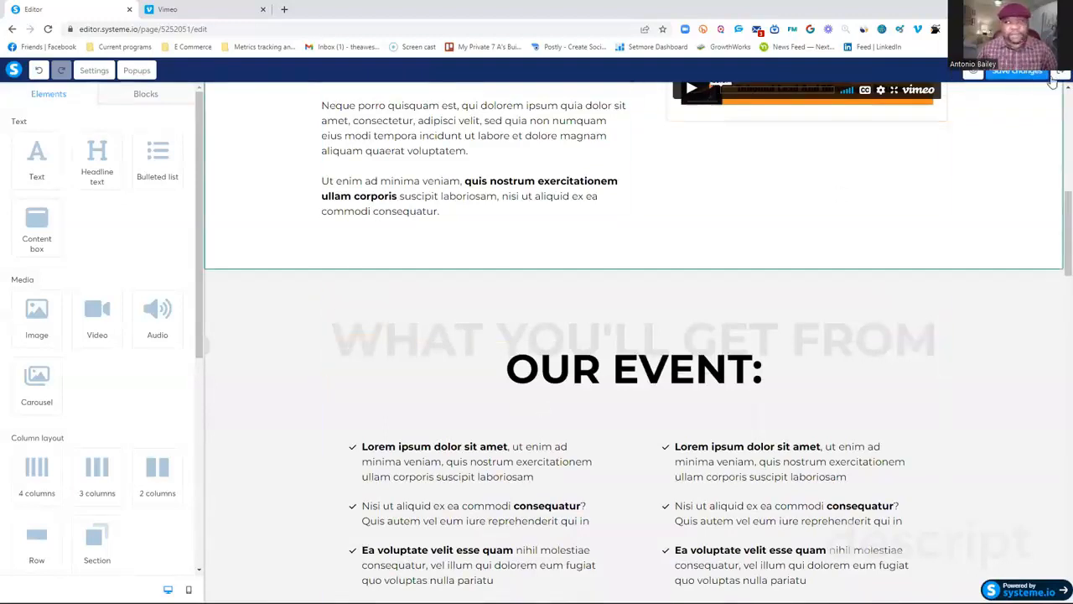
{"action": "left_click", "coordinate": [1061, 74]}
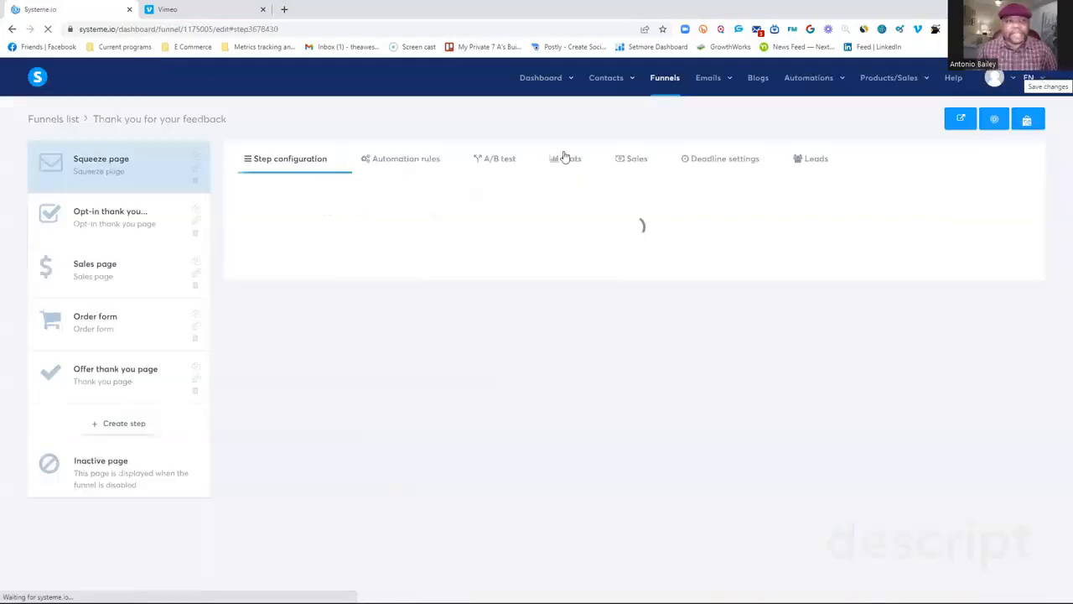
Open the funnel's opt-in thank you page in the editor and look through its video, class, event and attendee sections.
{"action": "left_click", "coordinate": [128, 226]}
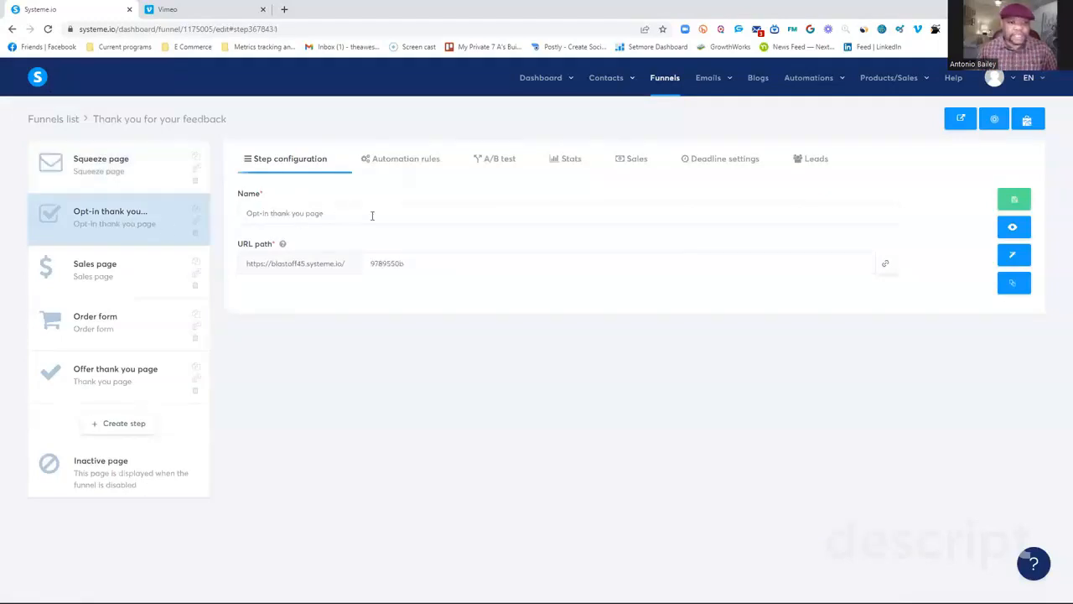
{"action": "left_click", "coordinate": [1017, 257]}
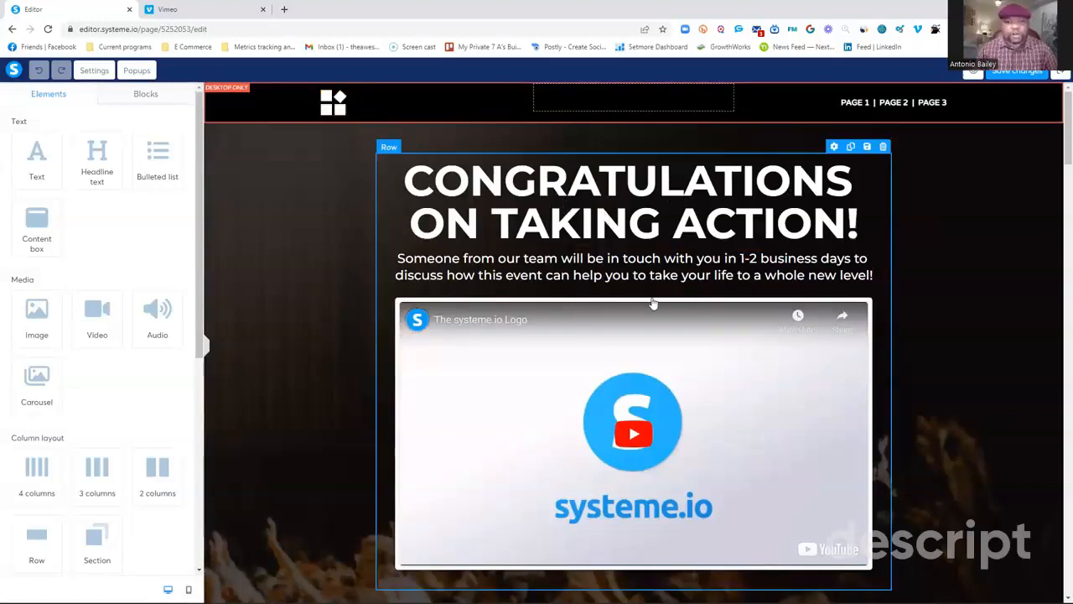
{"action": "scroll", "coordinate": [587, 285], "scroll_direction": "down", "scroll_amount": 4}
{"action": "scroll", "coordinate": [541, 312], "scroll_direction": "down", "scroll_amount": 5}
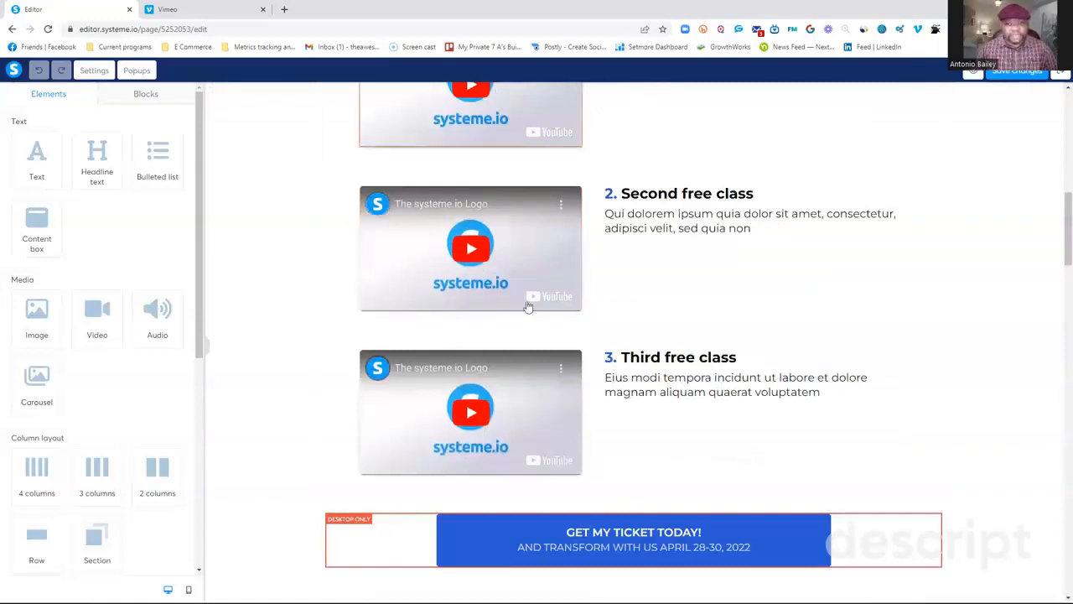
{"action": "scroll", "coordinate": [587, 352], "scroll_direction": "down", "scroll_amount": 3}
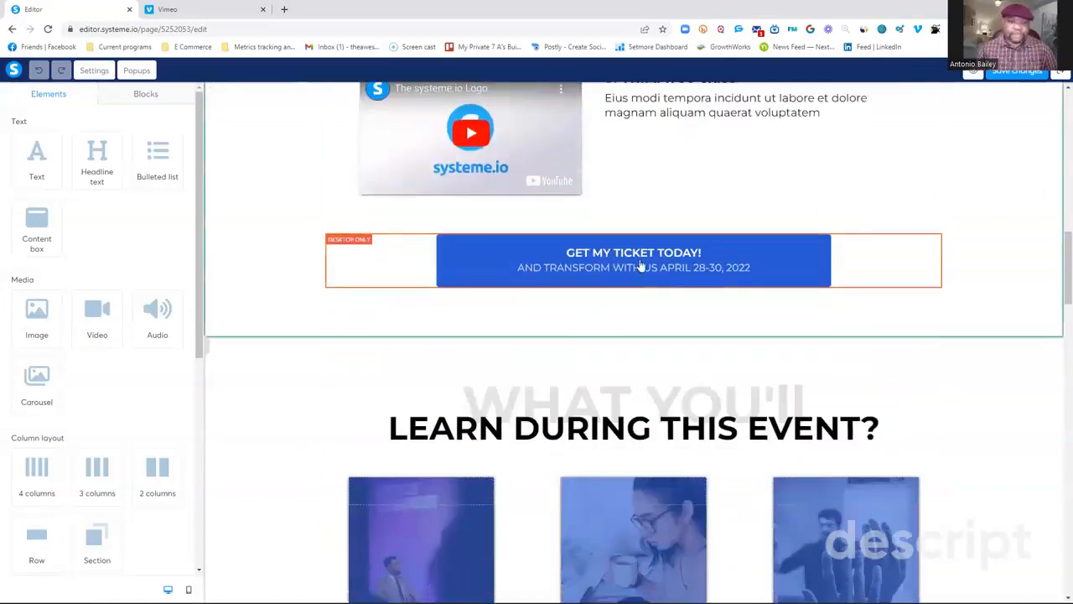
{"action": "scroll", "coordinate": [629, 335], "scroll_direction": "down", "scroll_amount": 3}
{"action": "scroll", "coordinate": [656, 447], "scroll_direction": "down", "scroll_amount": 3}
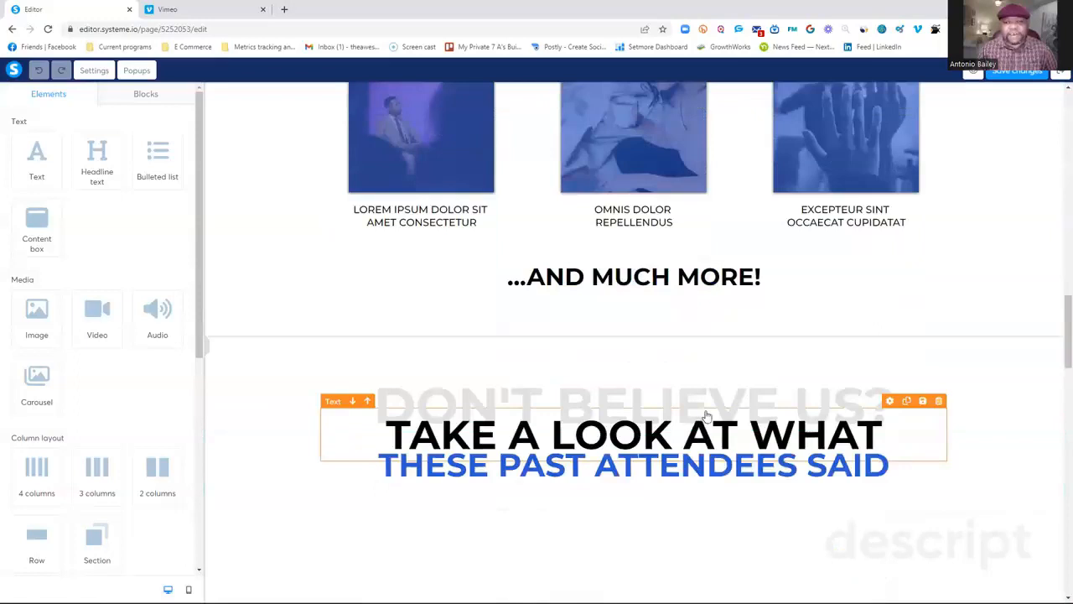
{"action": "scroll", "coordinate": [729, 394], "scroll_direction": "down", "scroll_amount": 3}
{"action": "scroll", "coordinate": [736, 390], "scroll_direction": "up", "scroll_amount": 6}
{"action": "scroll", "coordinate": [781, 294], "scroll_direction": "up", "scroll_amount": 5}
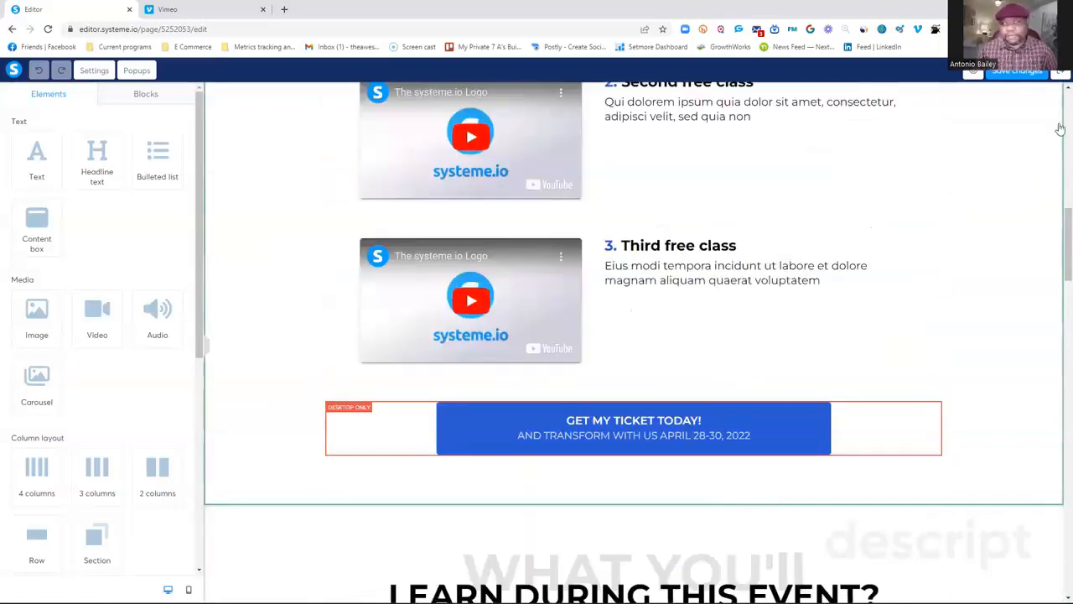
{"action": "left_click", "coordinate": [1060, 73]}
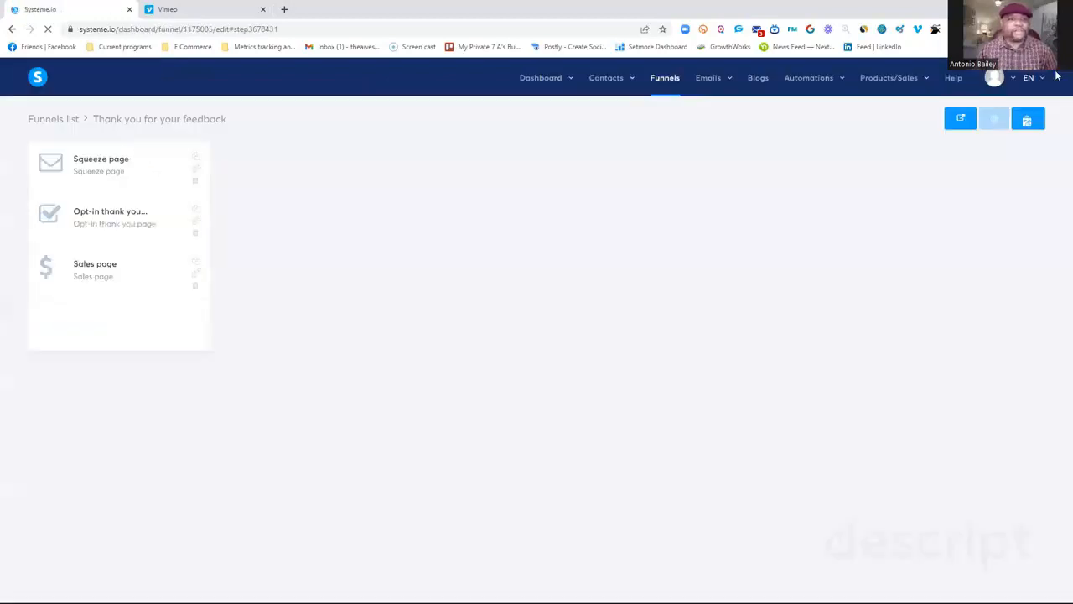
Open the funnel's sales page in the editor, look through its event header and testimonial sections, and exit to the funnel's steps.
{"action": "left_click", "coordinate": [108, 282]}
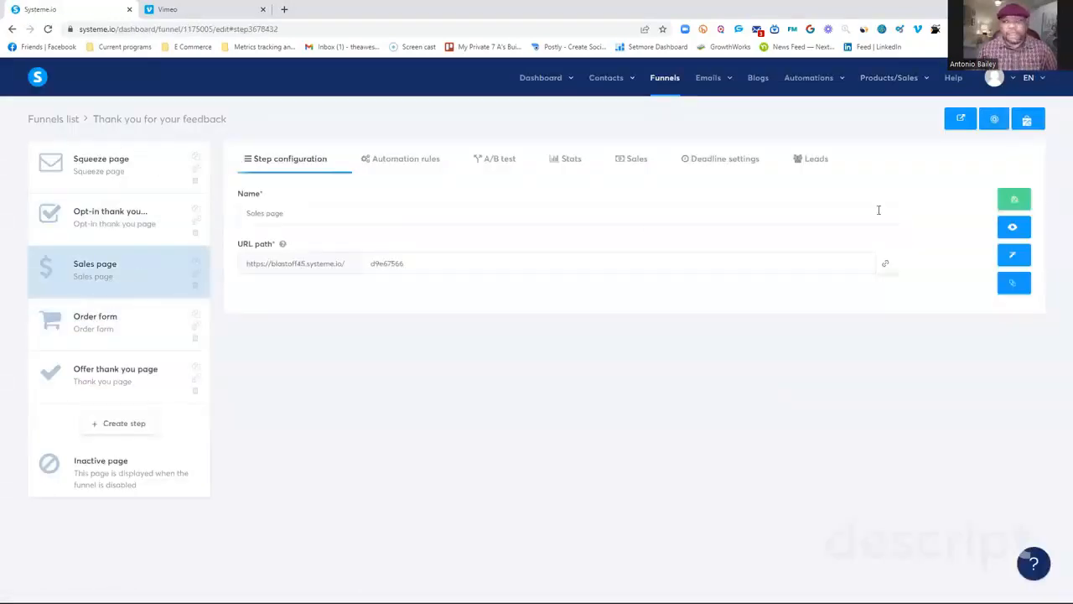
{"action": "left_click", "coordinate": [1014, 256]}
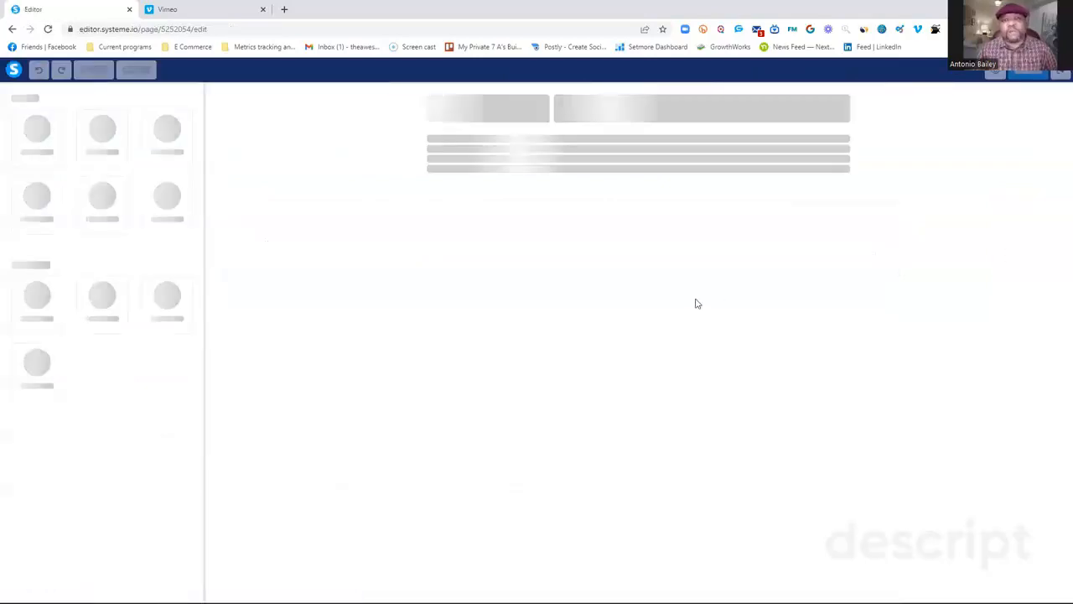
{"action": "scroll", "coordinate": [708, 304], "scroll_direction": "down", "scroll_amount": 2}
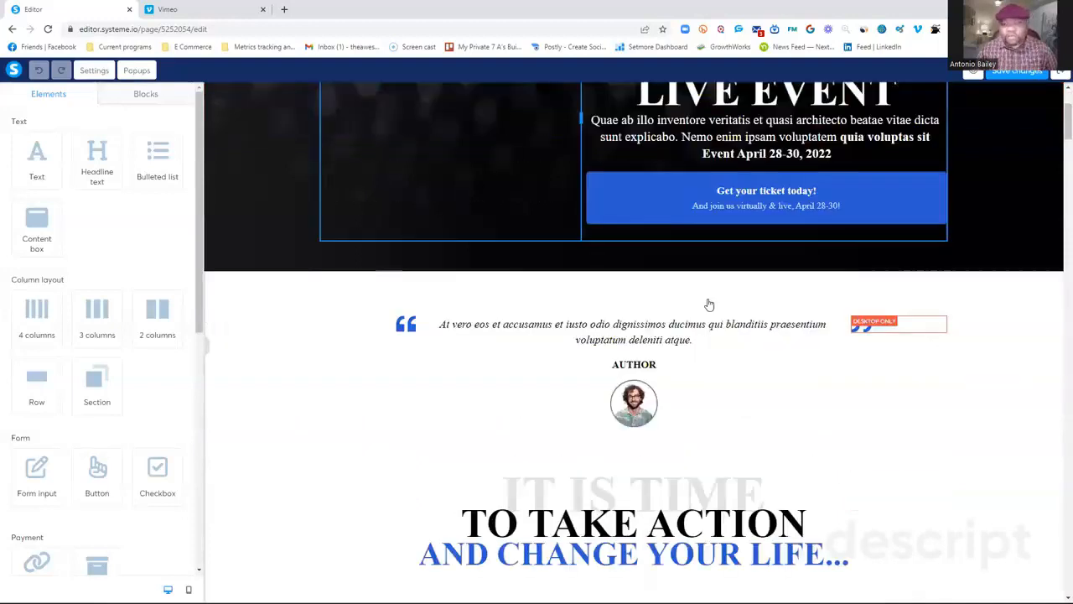
{"action": "scroll", "coordinate": [708, 304], "scroll_direction": "down", "scroll_amount": 3}
{"action": "scroll", "coordinate": [712, 306], "scroll_direction": "up", "scroll_amount": 5}
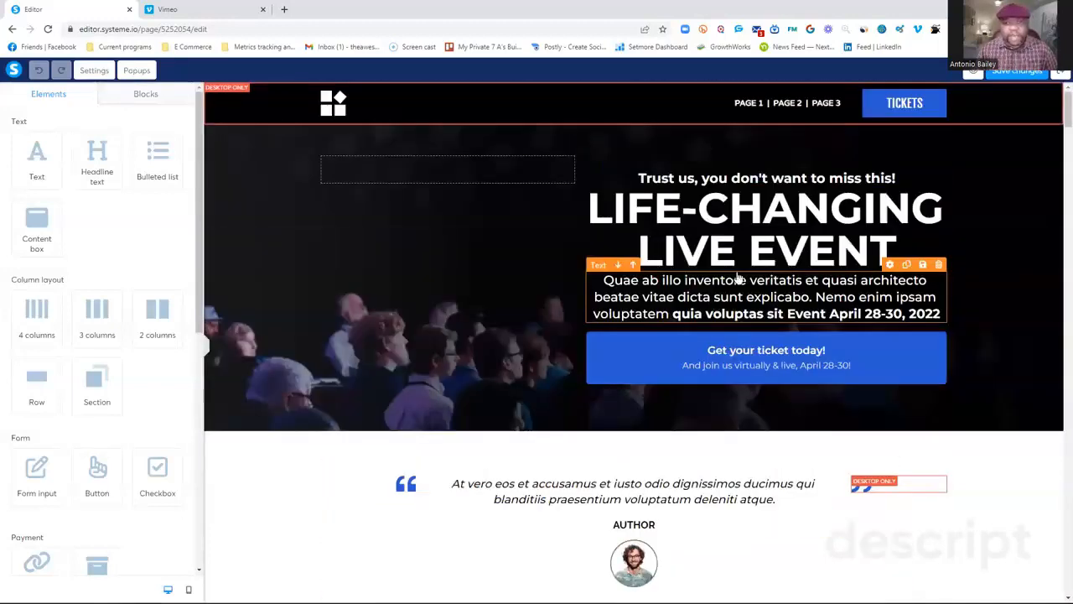
{"action": "left_click", "coordinate": [1059, 75]}
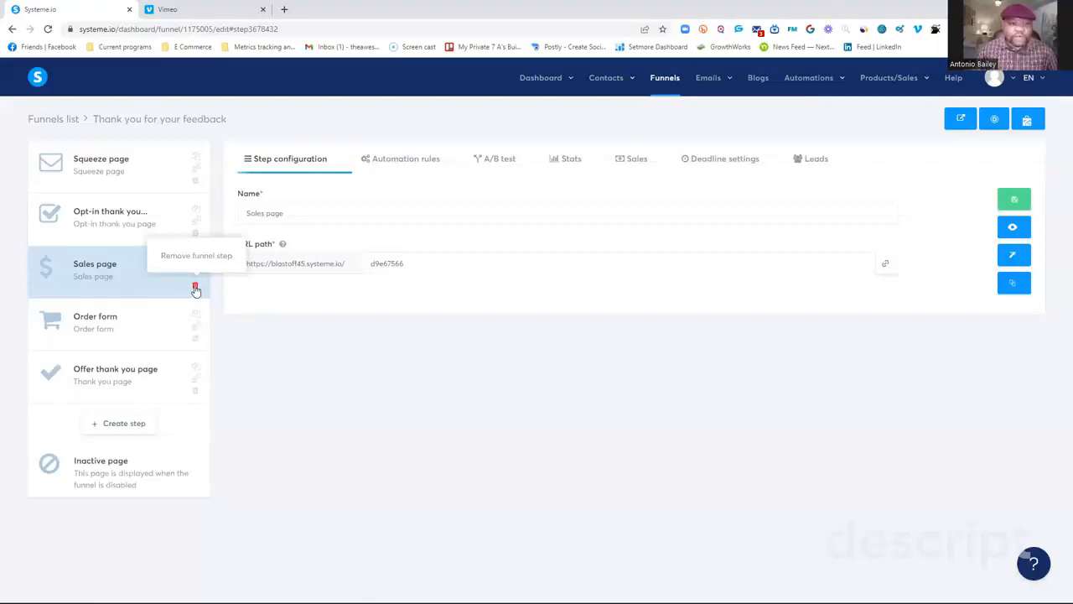
Open the order form in the editor, examine its attendee, shipping, billing and summary sections and the payment methods settings, and exit the editor.
{"action": "left_click", "coordinate": [135, 333]}
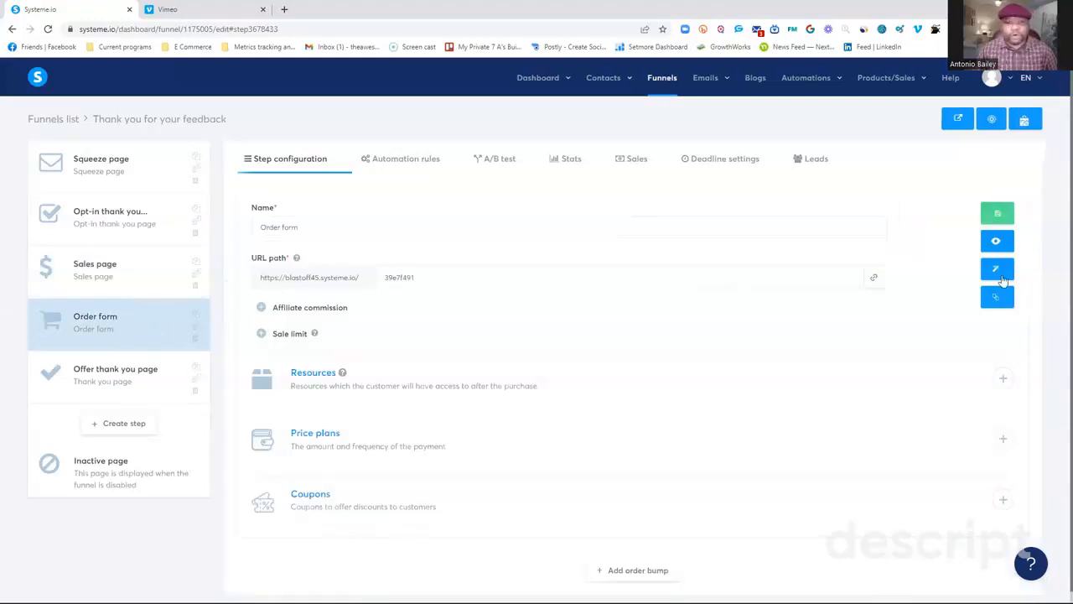
{"action": "left_click", "coordinate": [1003, 278]}
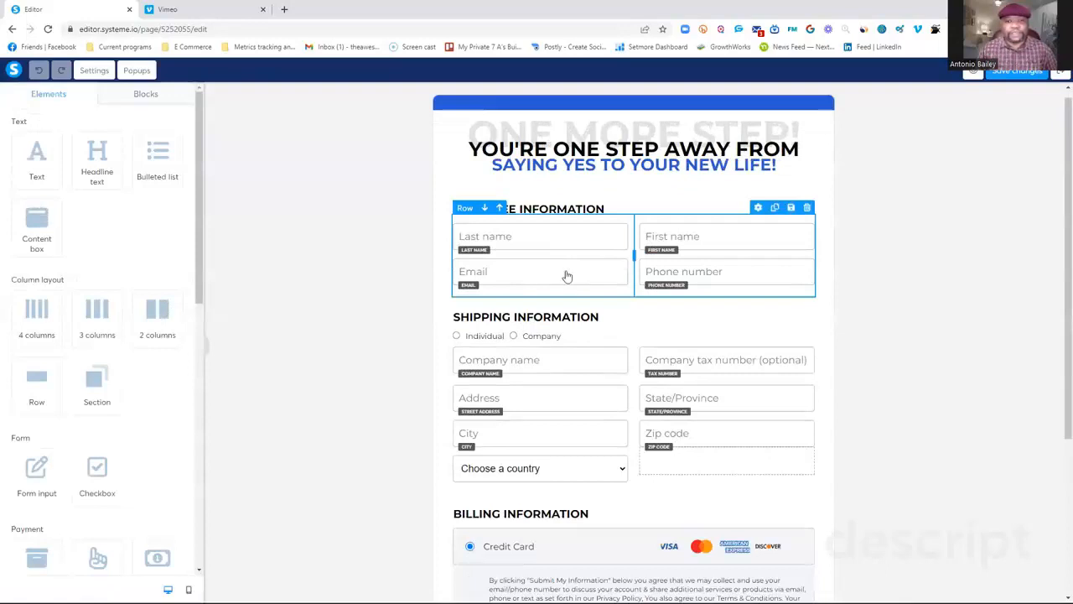
{"action": "scroll", "coordinate": [620, 343], "scroll_direction": "down", "scroll_amount": 3}
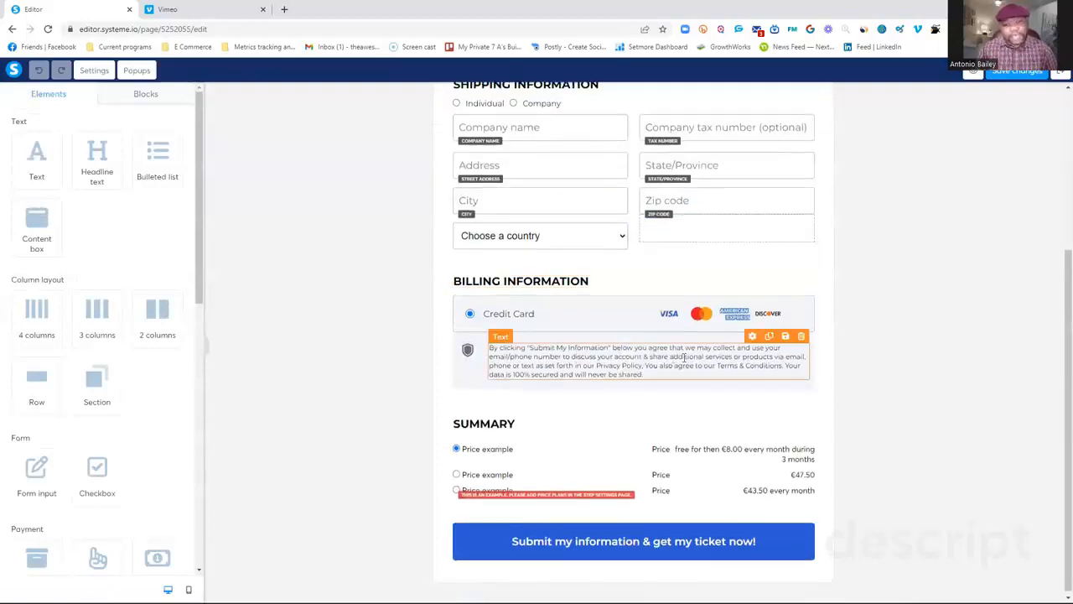
{"action": "scroll", "coordinate": [712, 340], "scroll_direction": "up", "scroll_amount": 3}
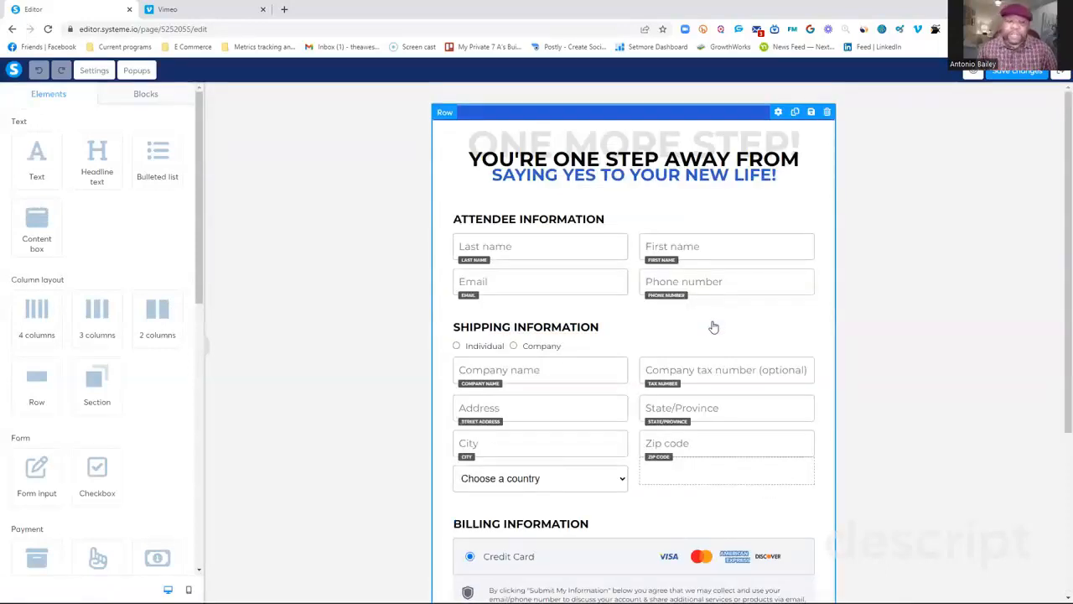
{"action": "scroll", "coordinate": [724, 319], "scroll_direction": "down", "scroll_amount": 1}
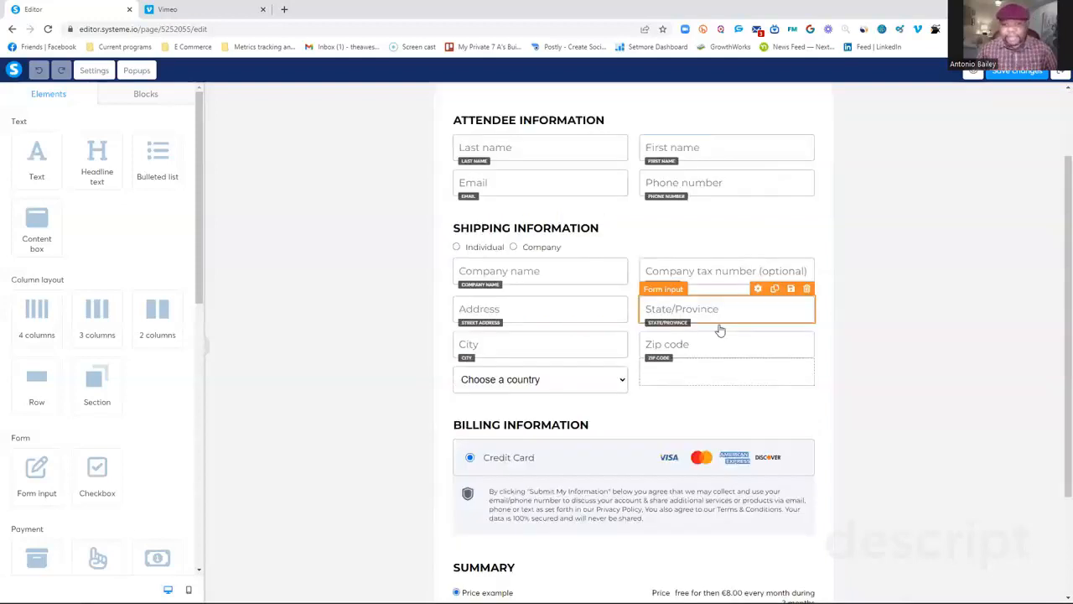
{"action": "scroll", "coordinate": [719, 331], "scroll_direction": "down", "scroll_amount": 2}
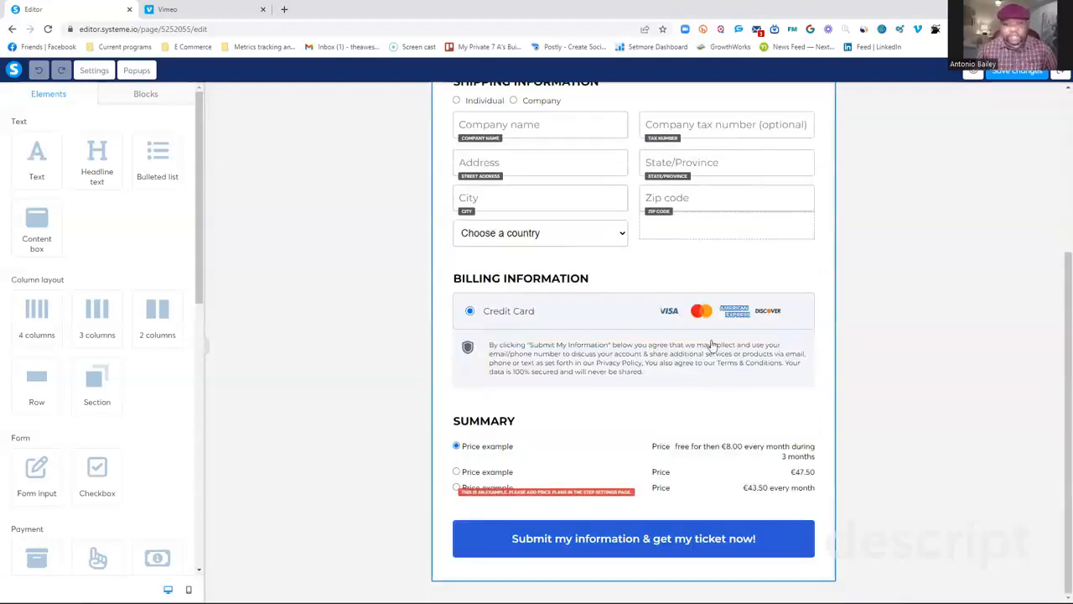
{"action": "scroll", "coordinate": [641, 361], "scroll_direction": "up", "scroll_amount": 3}
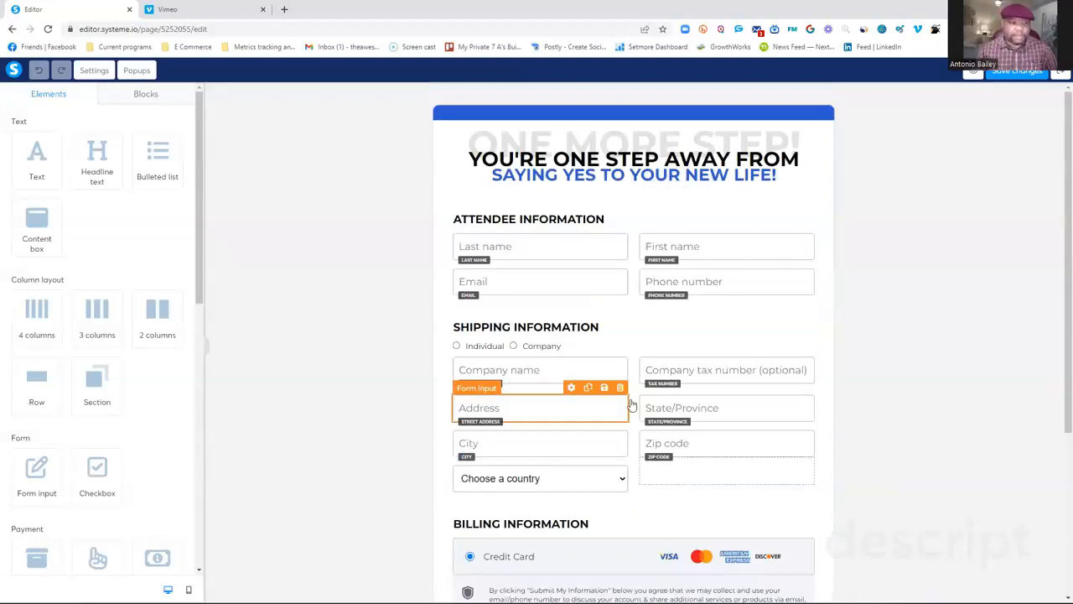
{"action": "scroll", "coordinate": [616, 317], "scroll_direction": "down", "scroll_amount": 1}
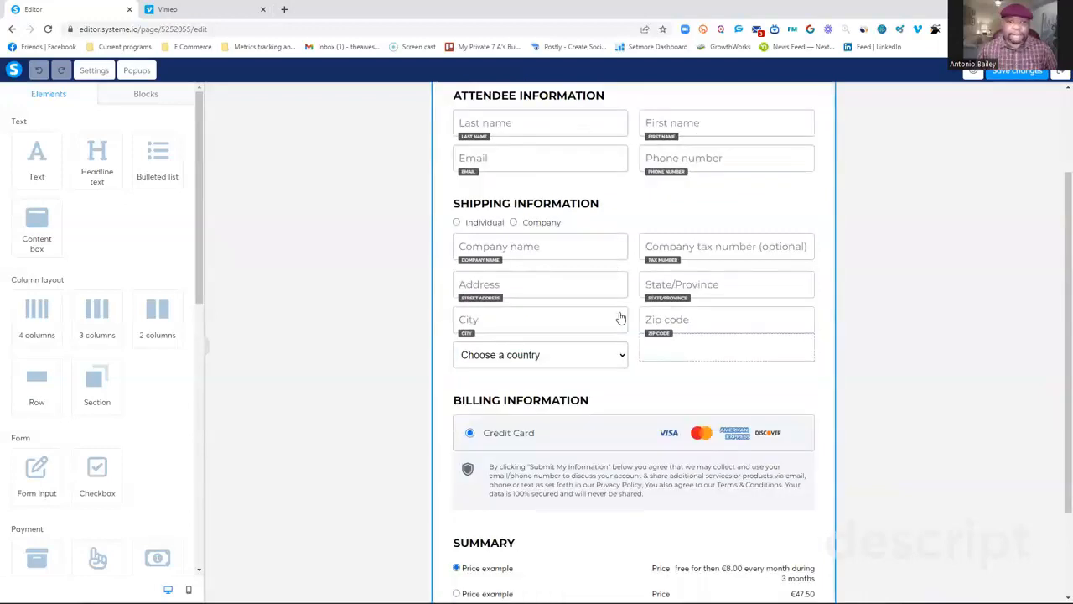
{"action": "scroll", "coordinate": [581, 345], "scroll_direction": "down", "scroll_amount": 1}
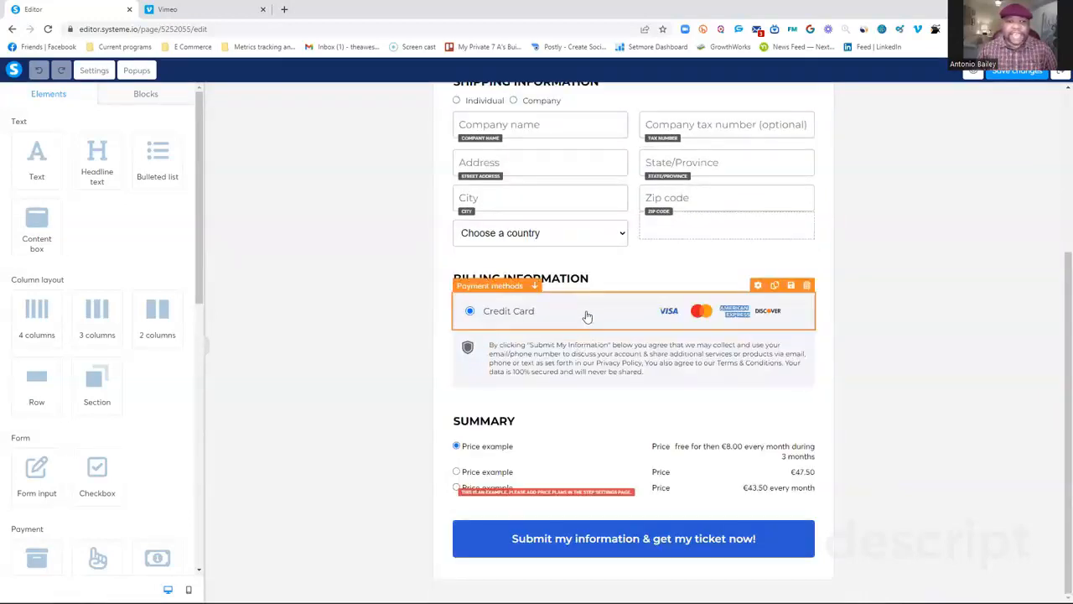
{"action": "left_click", "coordinate": [587, 315]}
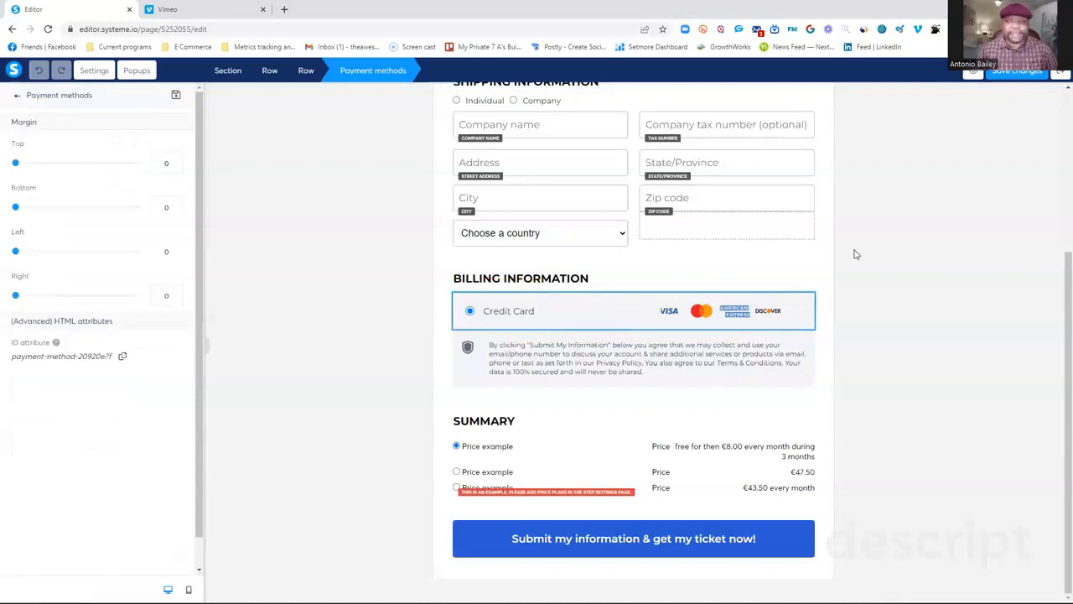
{"action": "left_click", "coordinate": [1061, 72]}
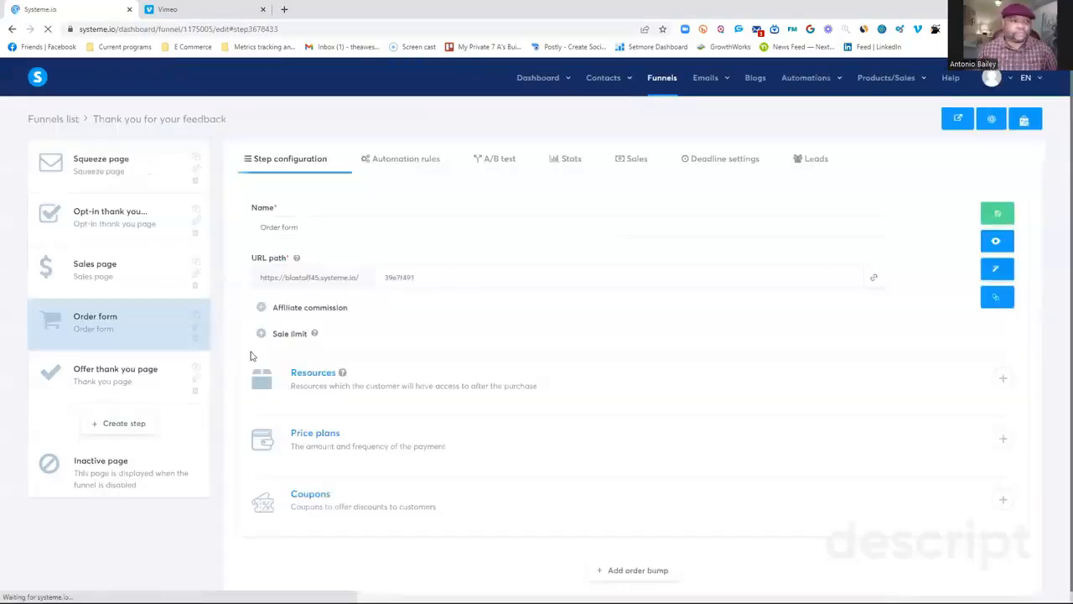
Open the offer thank you page in the editor, look through its welcome headline, countdown and video, and exit to the funnel's steps.
{"action": "left_click", "coordinate": [109, 384]}
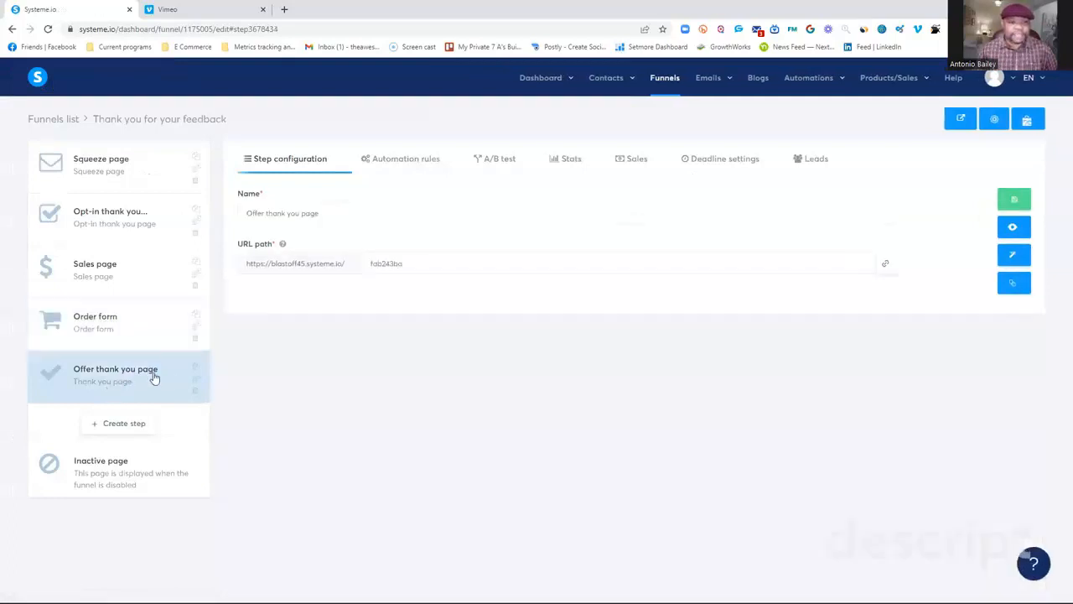
{"action": "left_click", "coordinate": [1014, 256]}
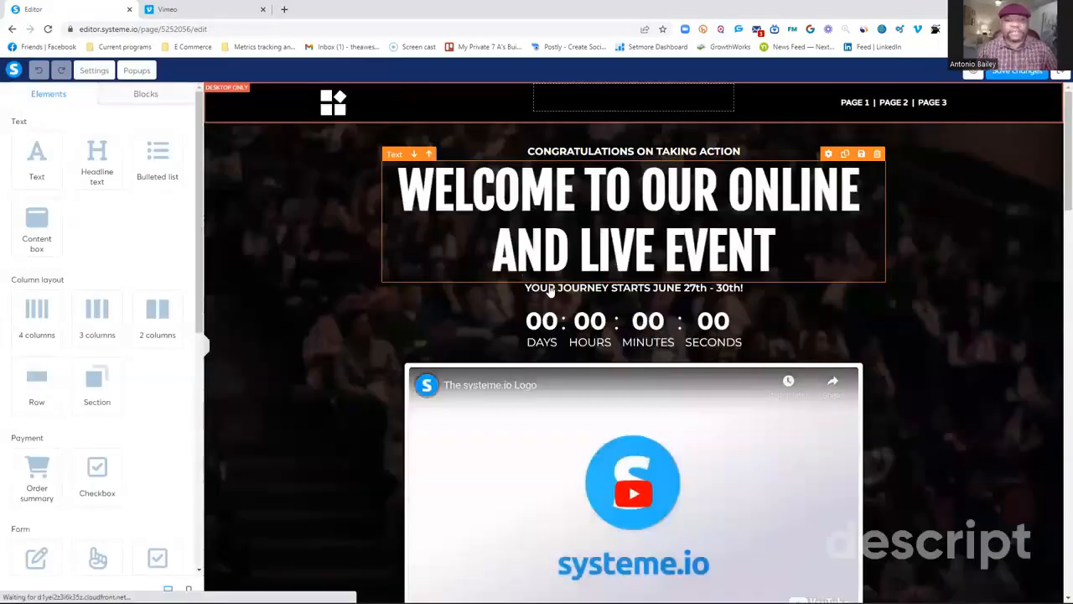
{"action": "scroll", "coordinate": [546, 291], "scroll_direction": "down", "scroll_amount": 5}
{"action": "scroll", "coordinate": [553, 291], "scroll_direction": "up", "scroll_amount": 3}
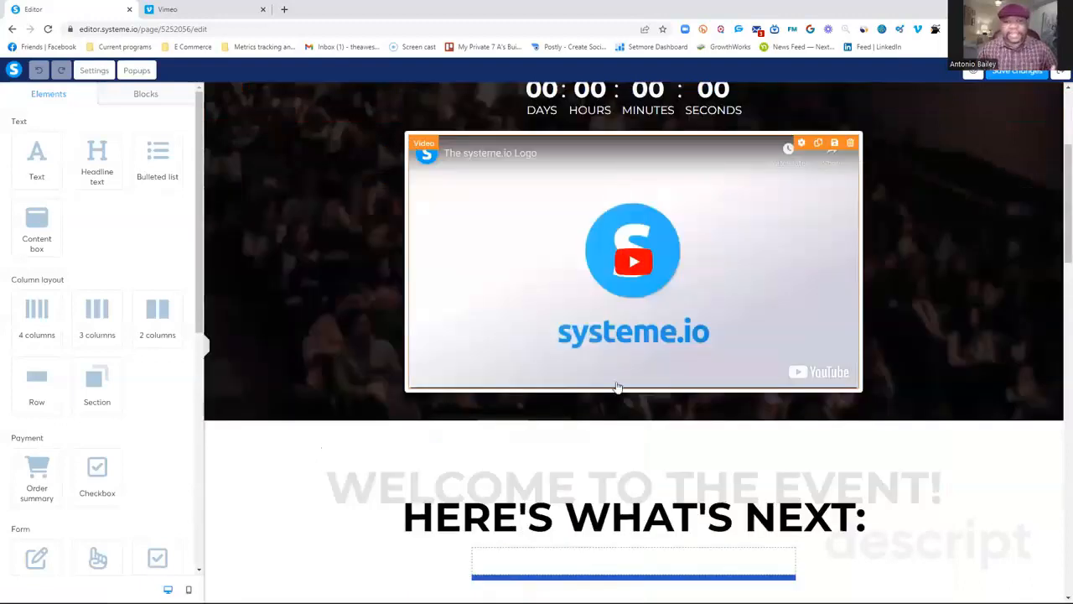
{"action": "scroll", "coordinate": [629, 352], "scroll_direction": "up", "scroll_amount": 3}
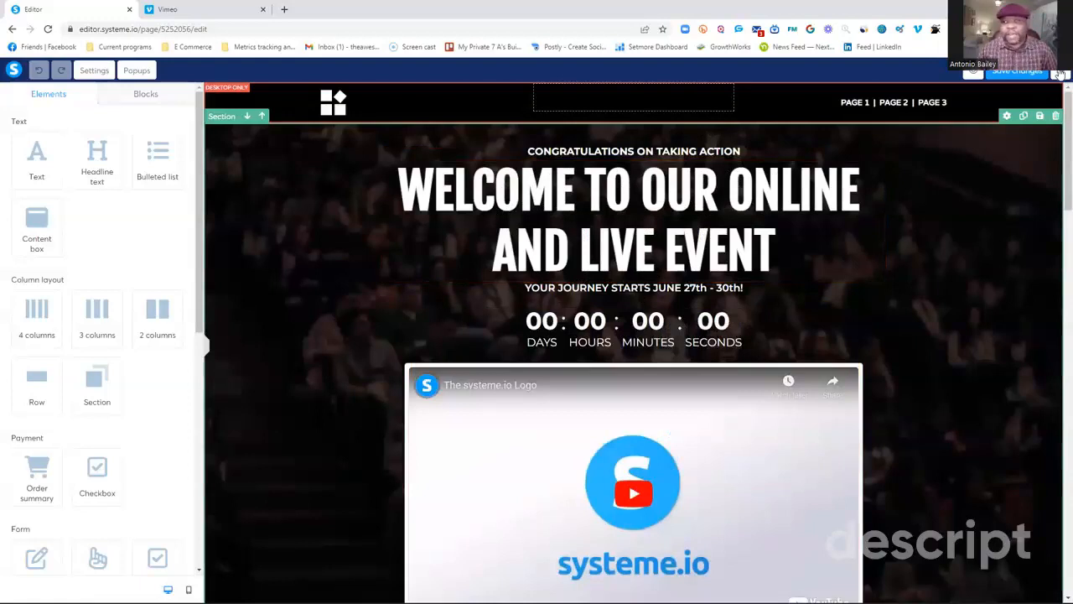
{"action": "left_click", "coordinate": [1061, 74]}
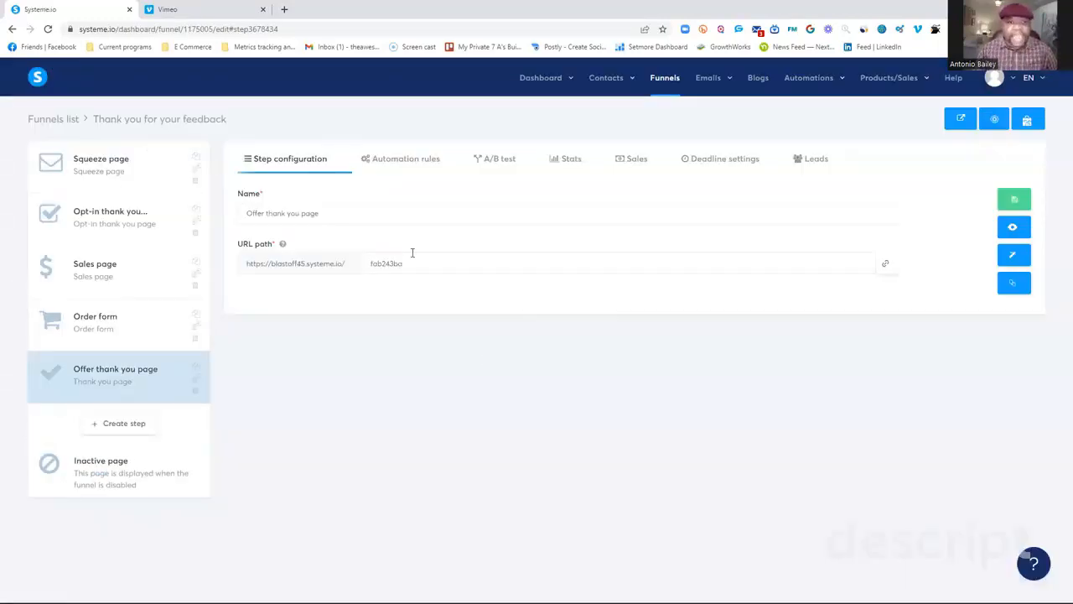
Examine the triggers offered for a new automation rule on the offer thank you page, dismiss them and view the A/B test options.
{"action": "left_click", "coordinate": [423, 164]}
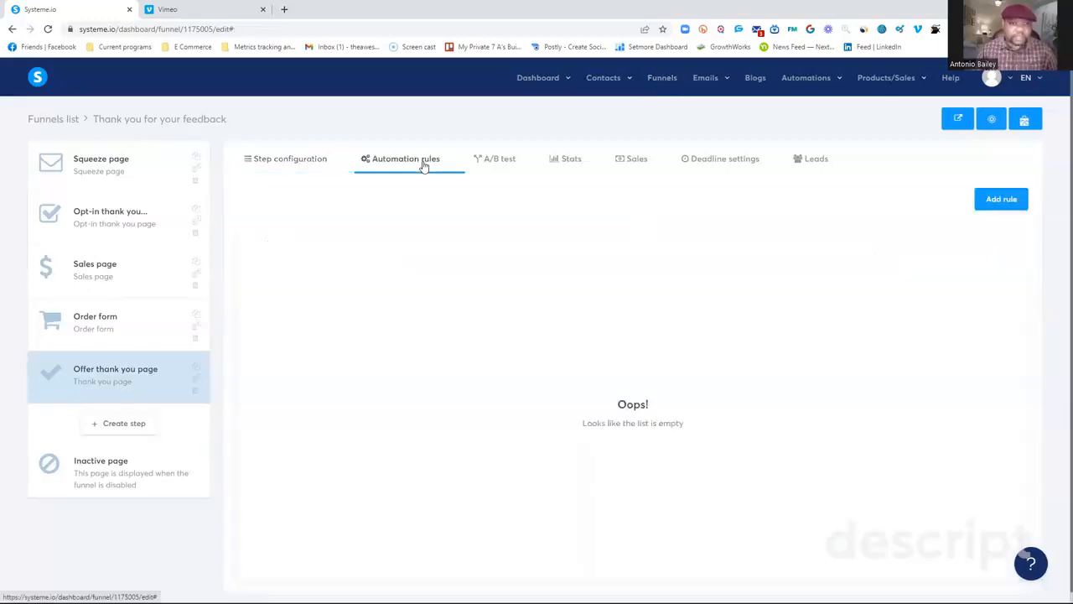
{"action": "left_click", "coordinate": [1006, 203]}
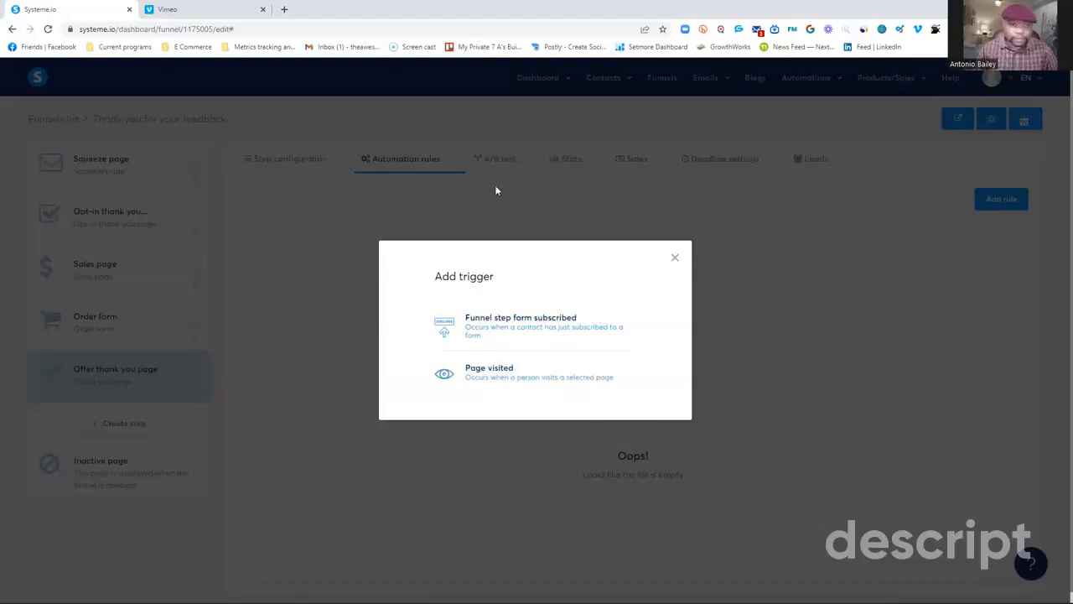
{"action": "left_click", "coordinate": [674, 258]}
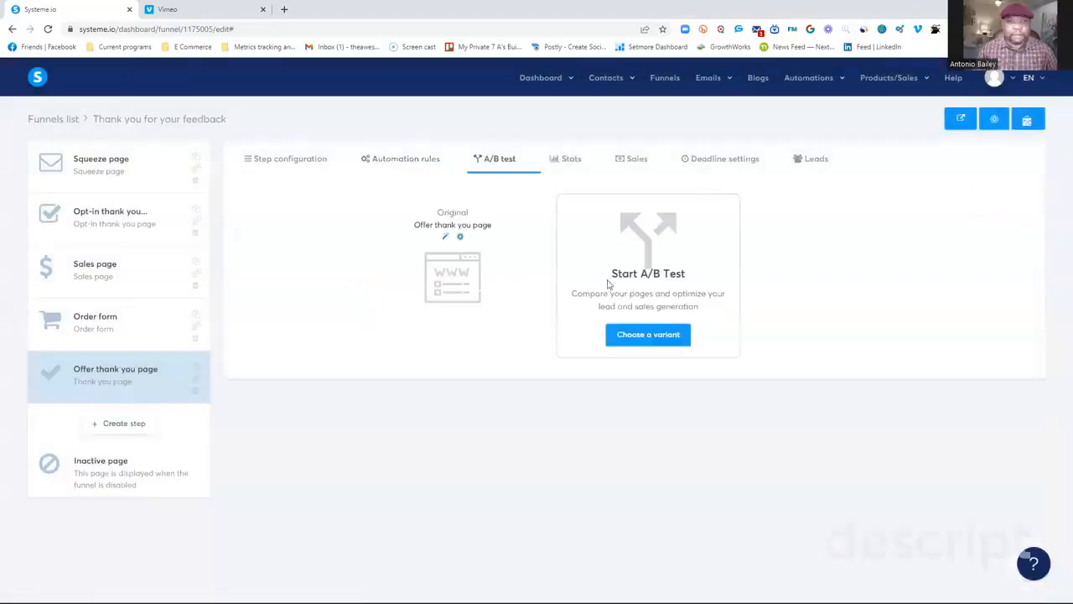
Review the funnel's stats, sales, deadline settings and leads.
{"action": "left_click", "coordinate": [568, 161]}
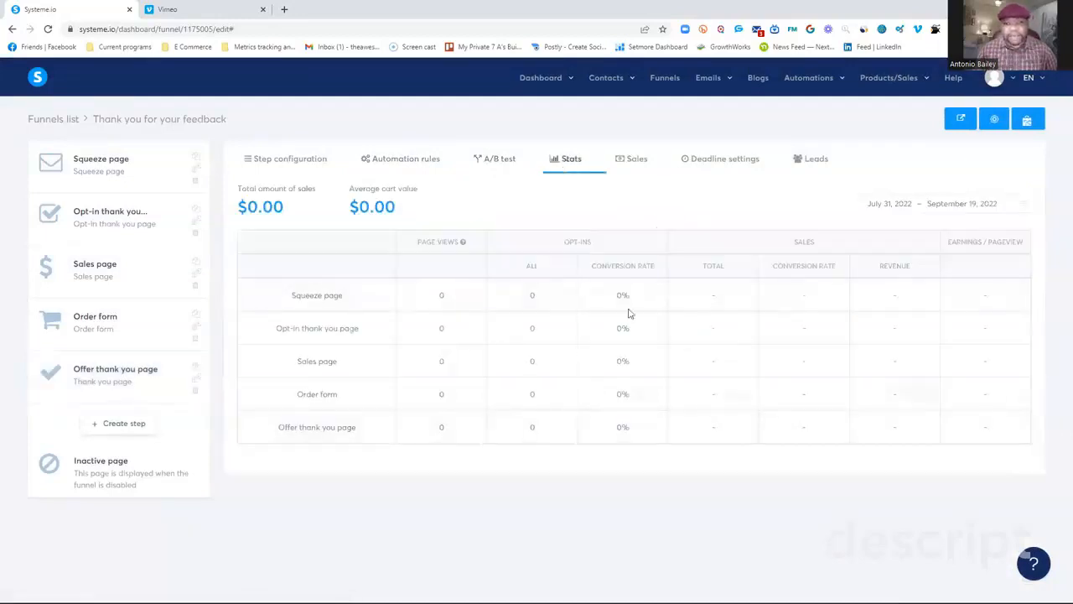
{"action": "left_click", "coordinate": [637, 162]}
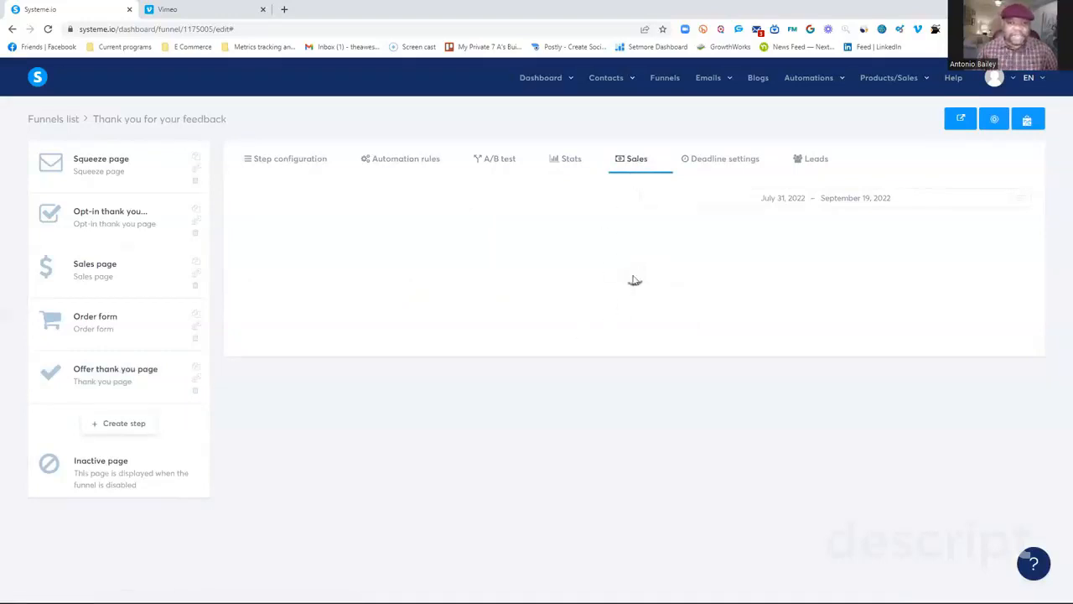
{"action": "left_click", "coordinate": [708, 161]}
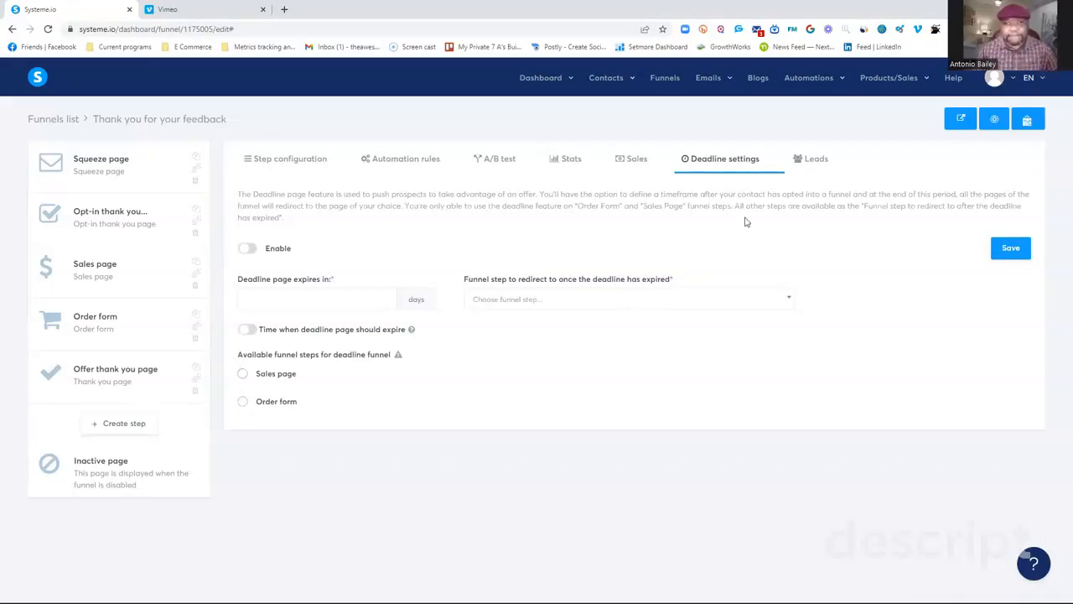
{"action": "left_click", "coordinate": [814, 162]}
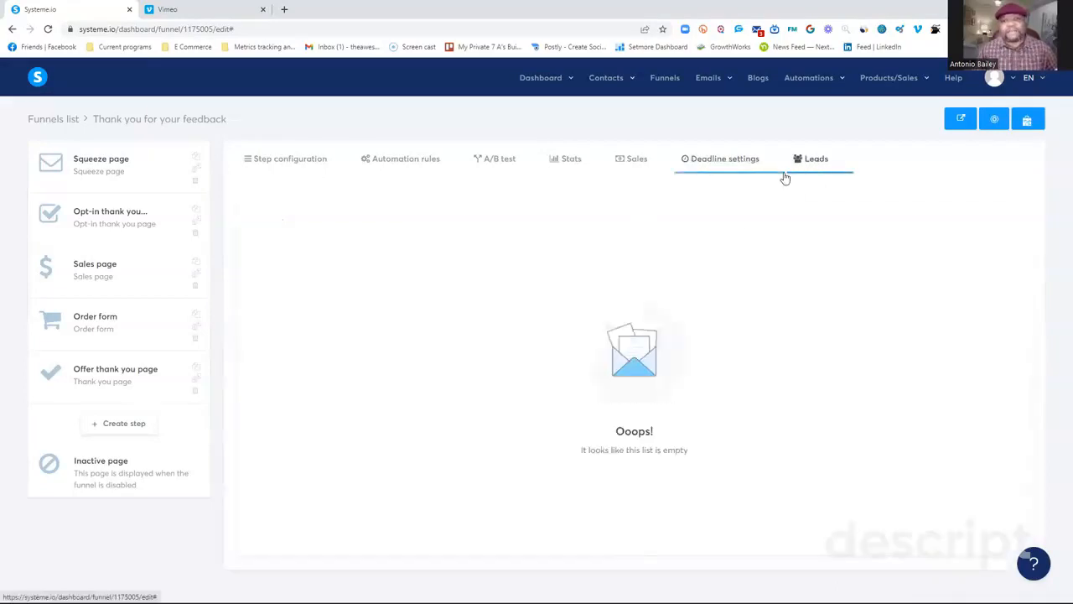